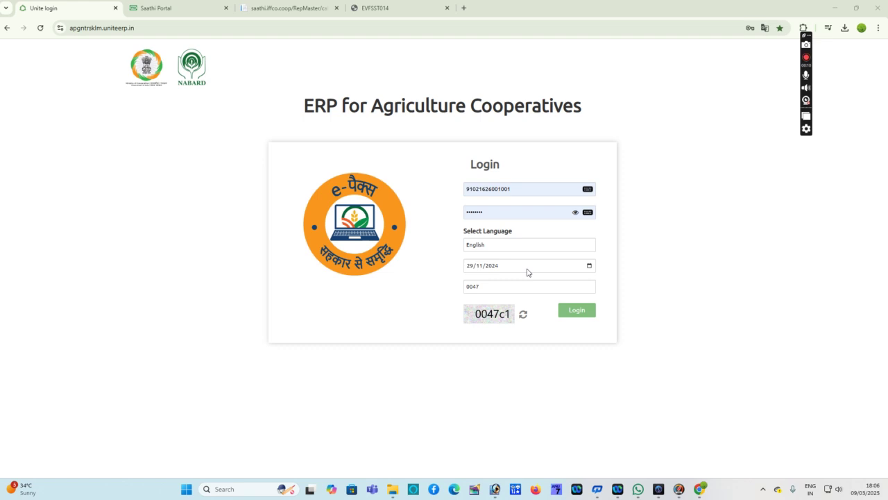
Complete the captcha code and log in to the ERP with the prefilled credentials.
click(518, 284)
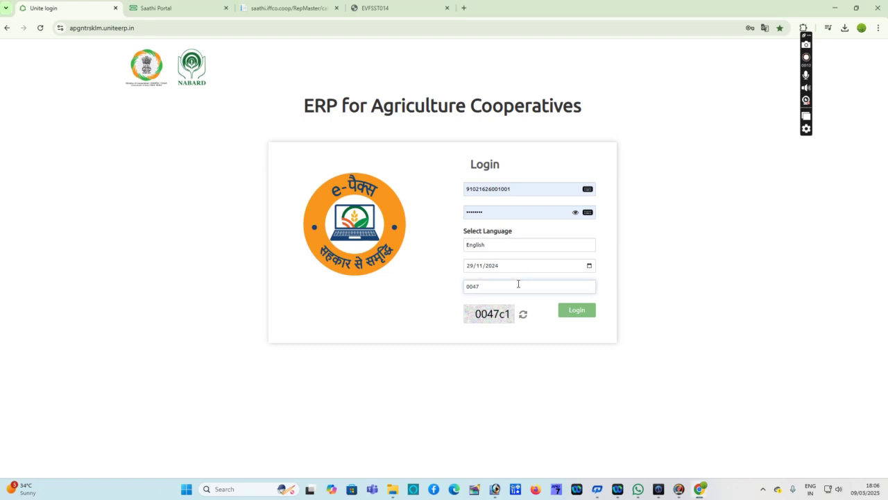
text(c1)
click(576, 312)
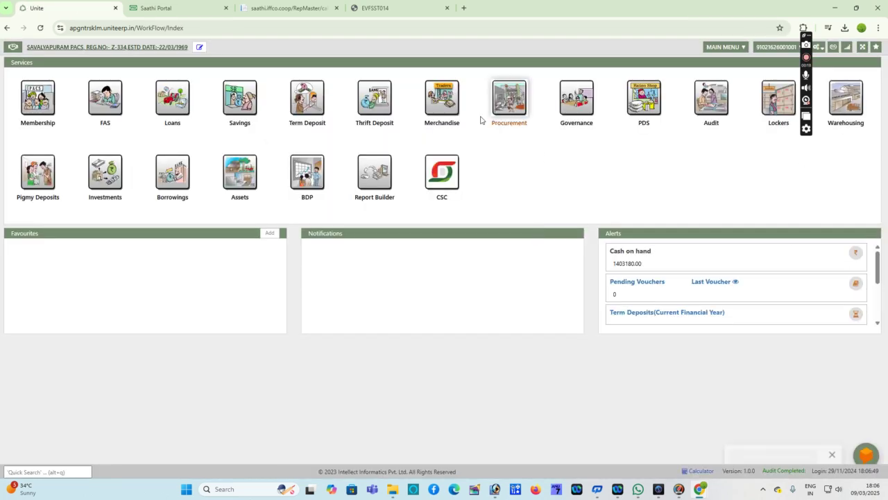
Open the Merchandise purchase form and select Savalyapuram Godown as the godown.
click(442, 115)
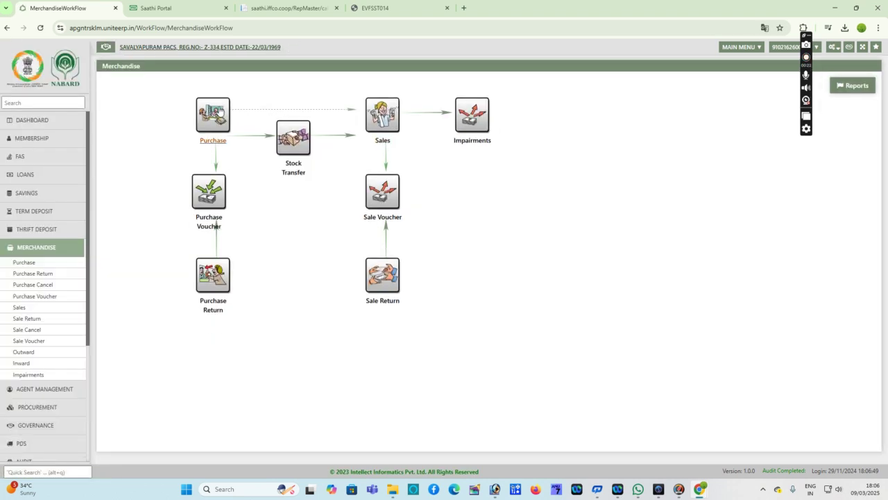
click(207, 124)
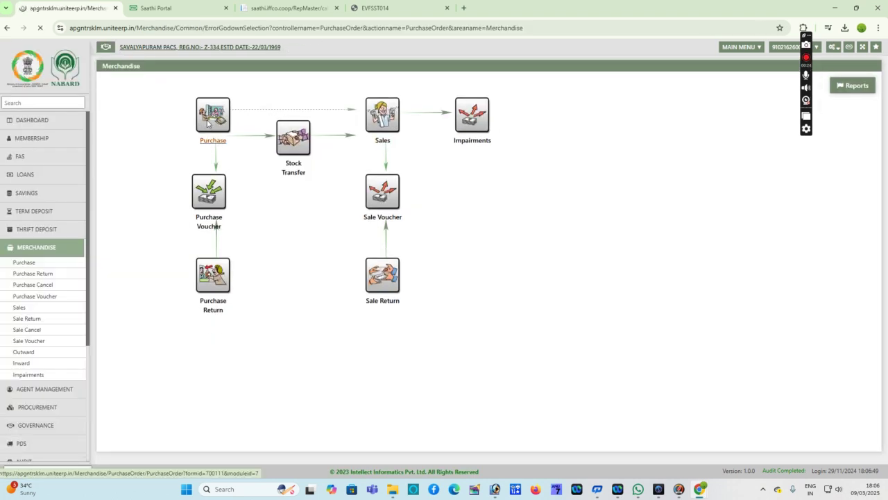
click(489, 185)
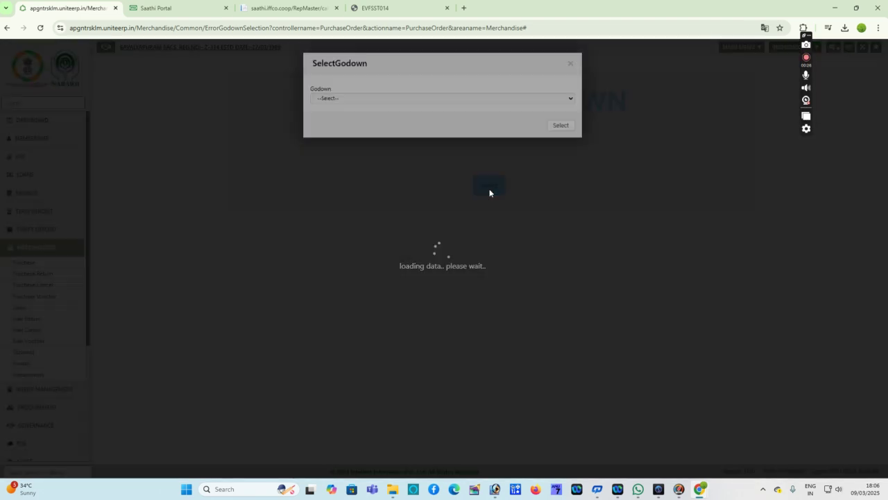
click(461, 102)
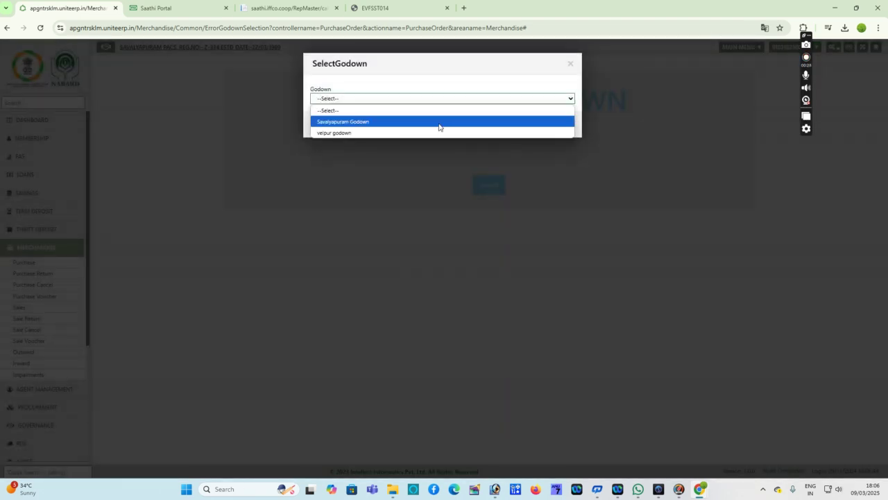
click(438, 121)
click(561, 126)
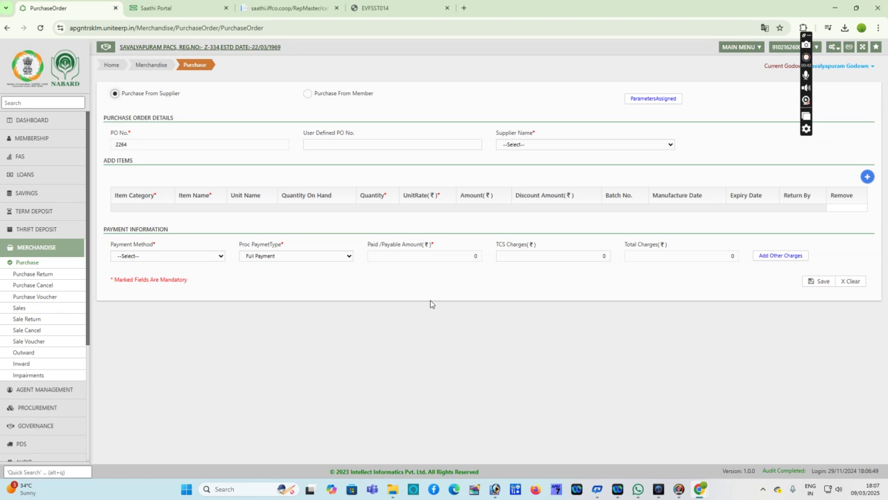
Enter the user-defined PO number and choose AP MARKFED as the supplier.
click(419, 145)
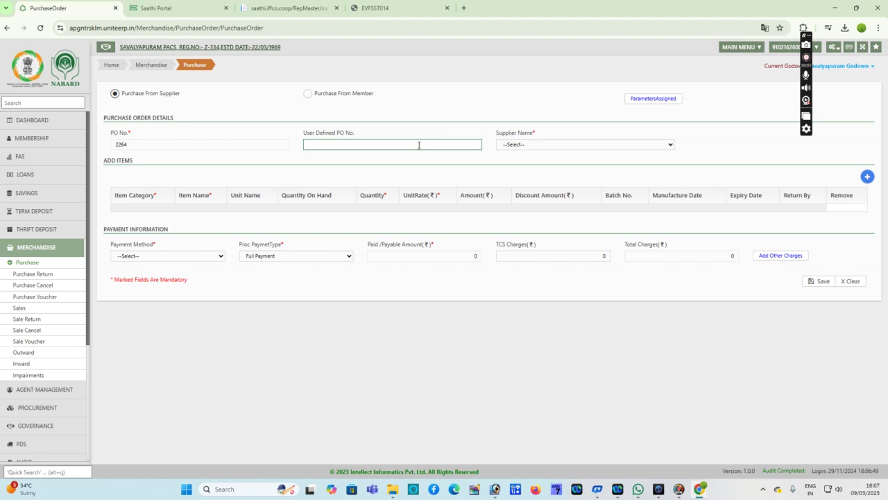
click(648, 175)
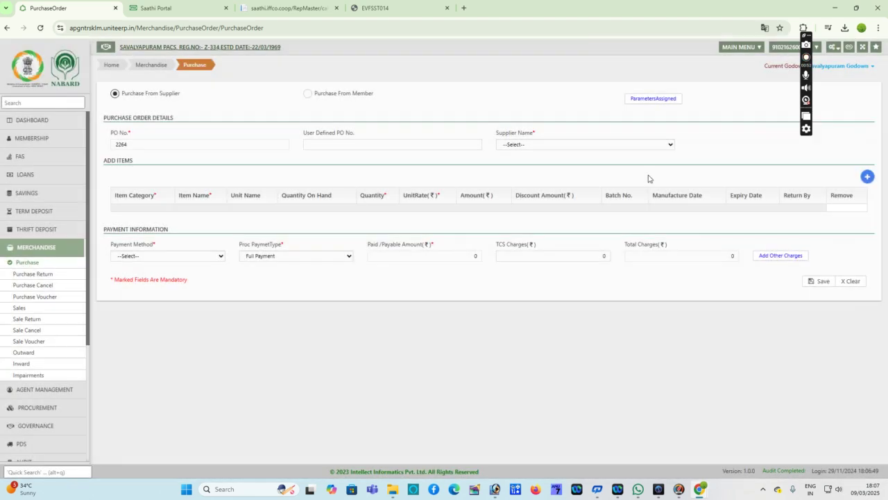
click(329, 145)
text(299)
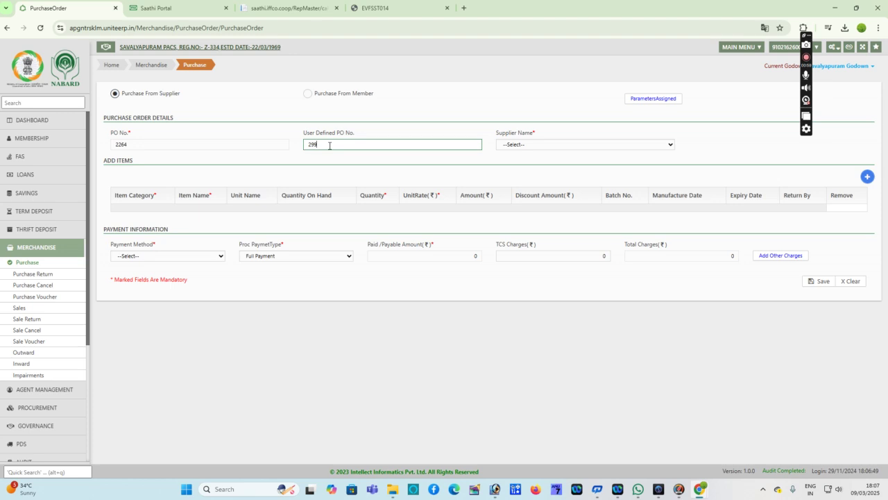
text(588)
click(546, 145)
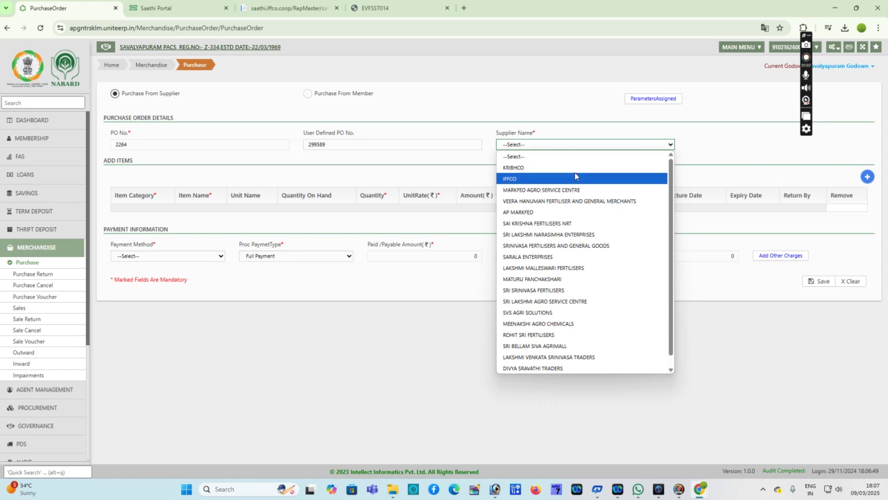
click(573, 211)
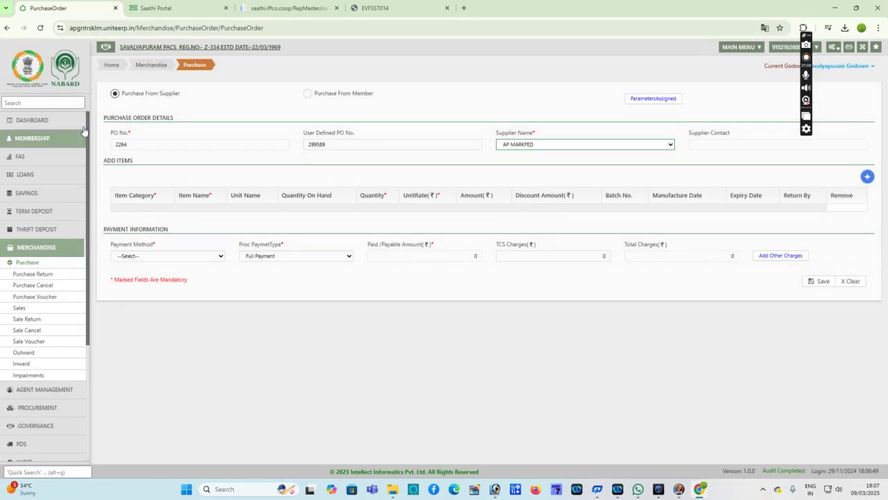
Add an item row with category Fertilizers, item KRIBHCO DAP and quantity 400.
click(868, 178)
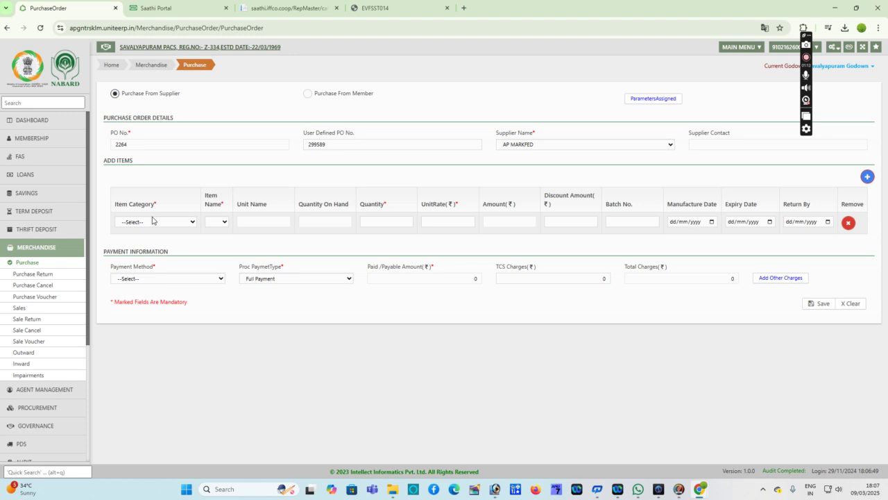
click(153, 222)
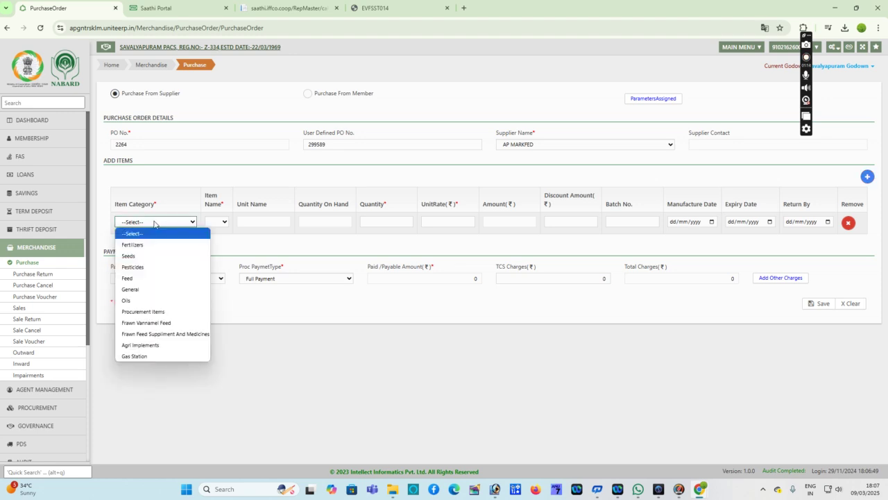
click(153, 244)
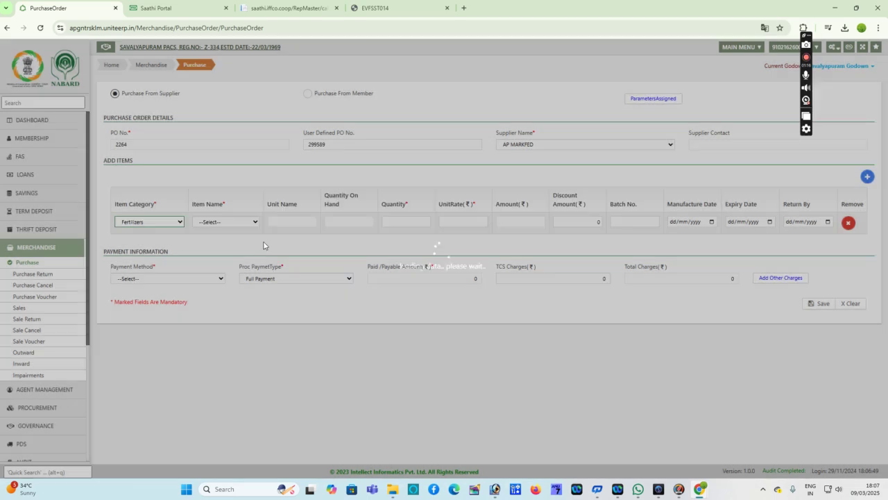
click(254, 223)
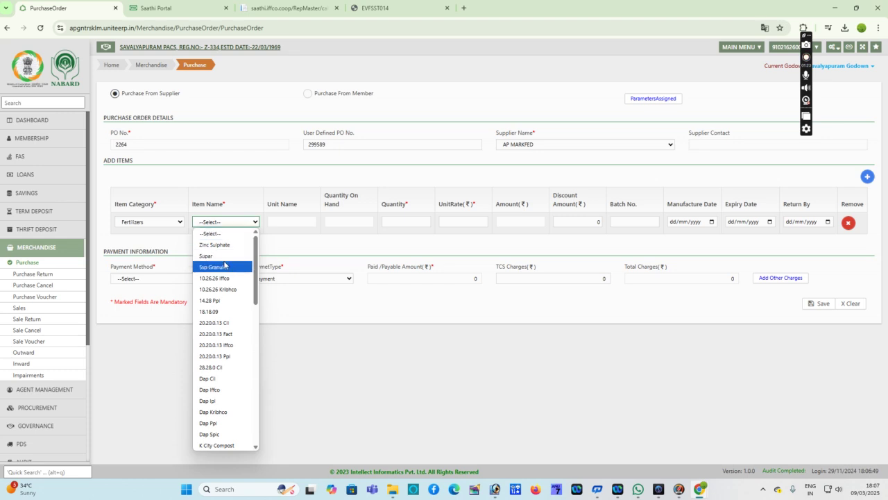
scroll(225, 264, down, 7)
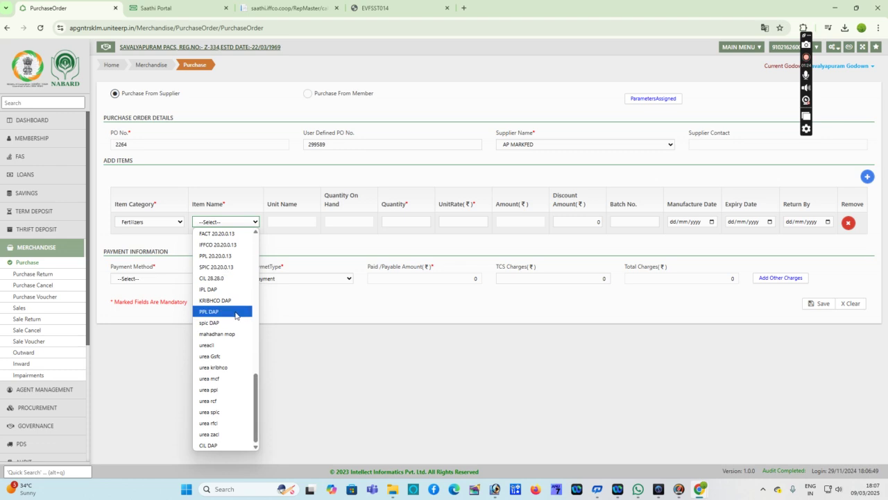
click(231, 301)
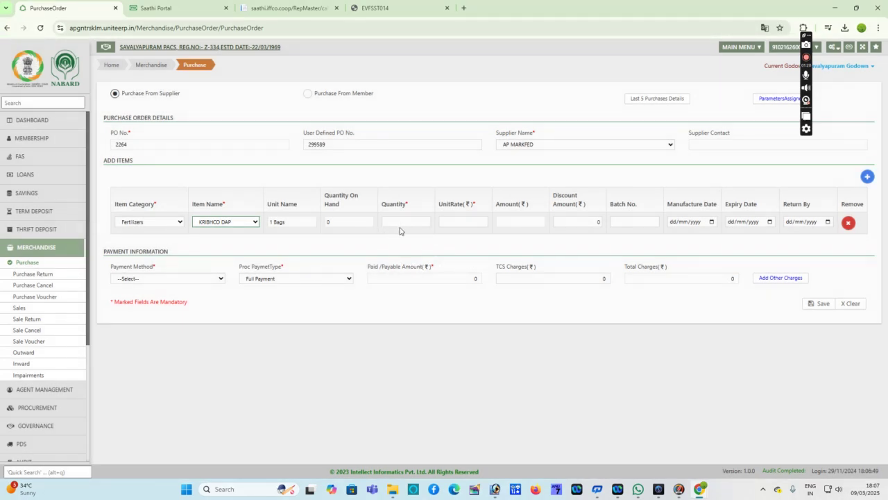
click(401, 224)
text(400)
Divide 506,095.20 by 400 in Calculator and set the KRIBHCO DAP unit rate to 1265.23.
click(463, 220)
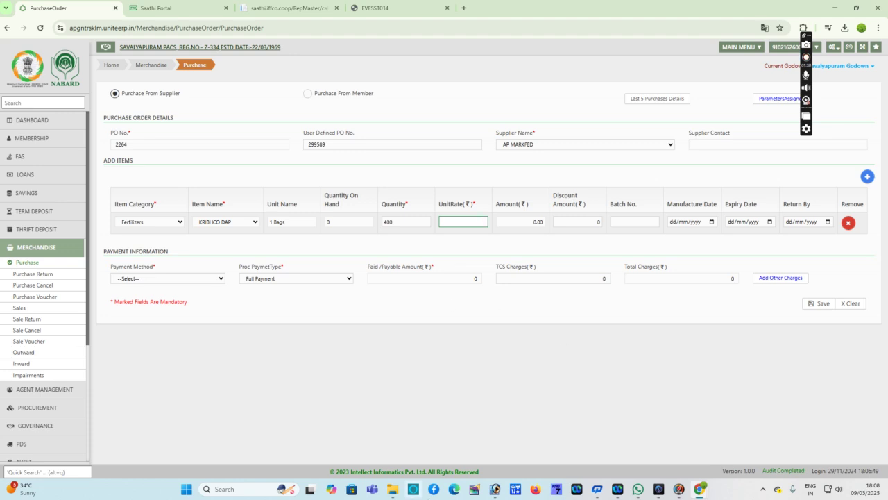
click(233, 490)
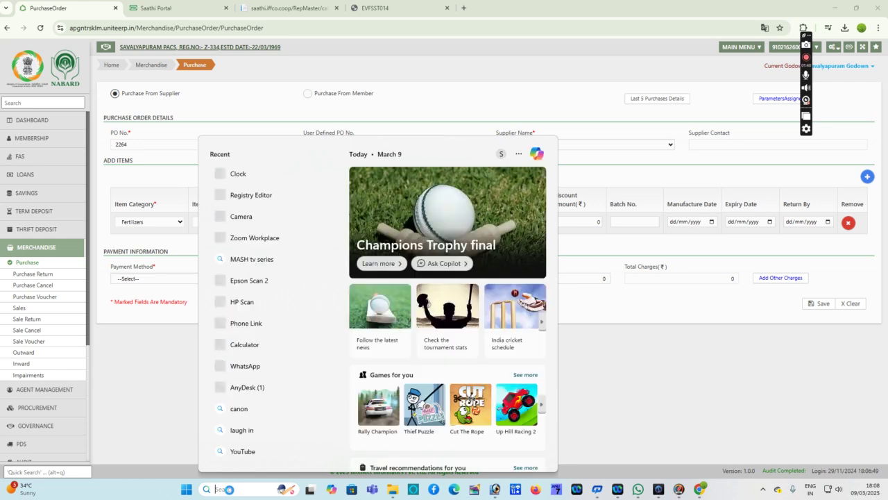
click(242, 346)
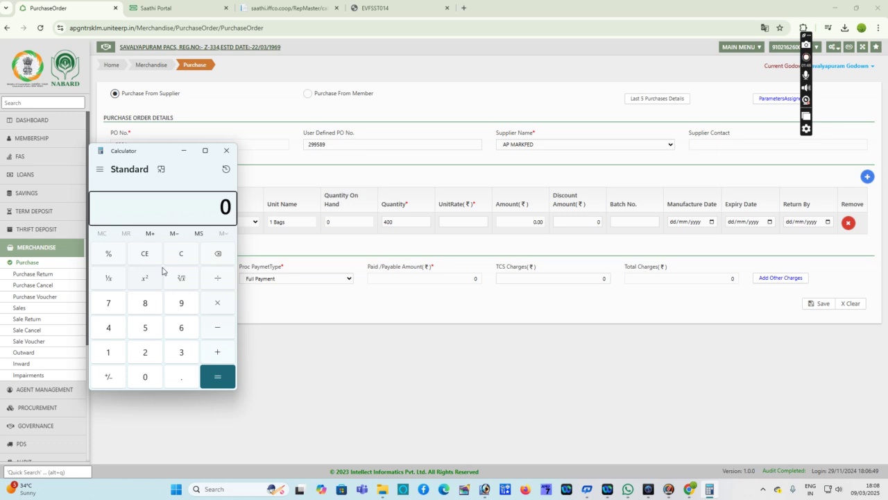
text(506,095.20)
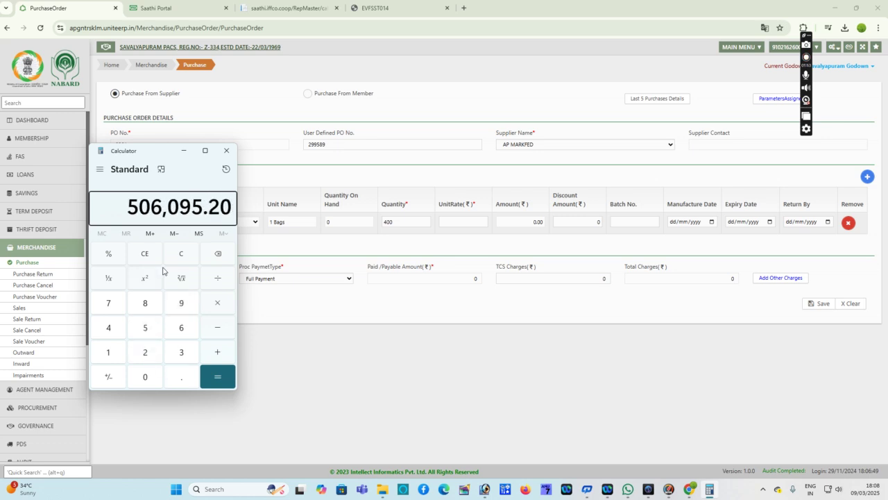
key(slash)
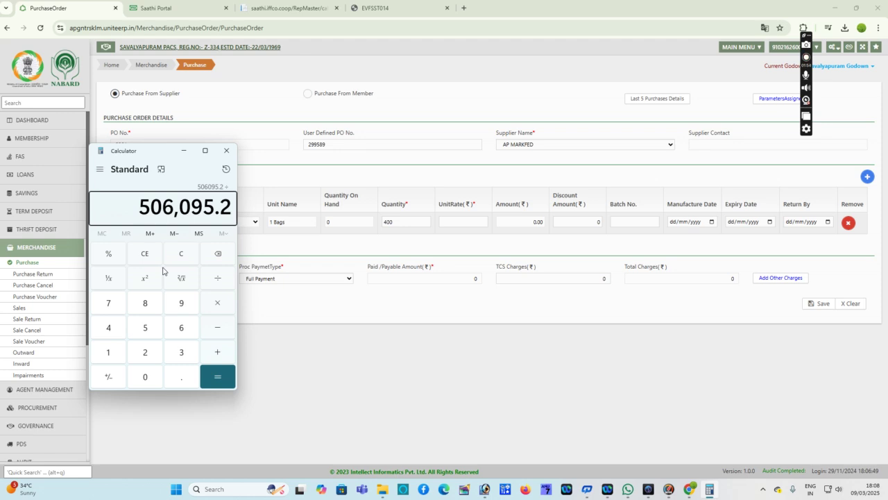
text(400)
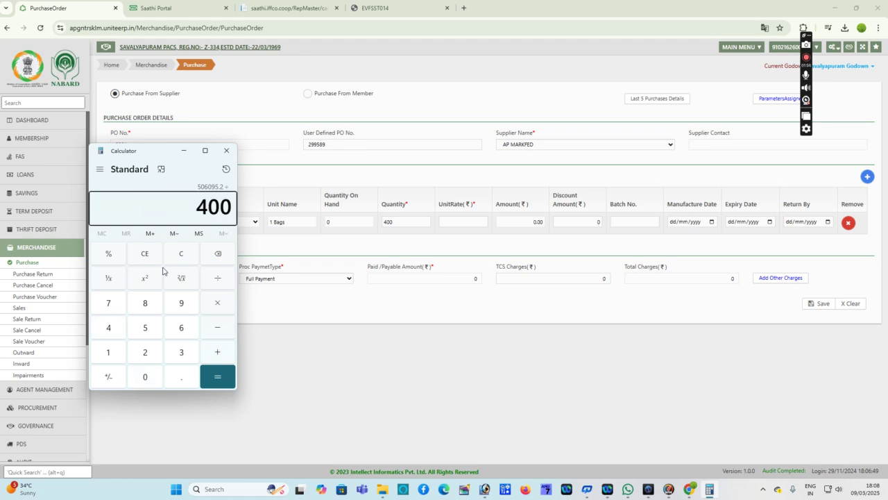
key(Return)
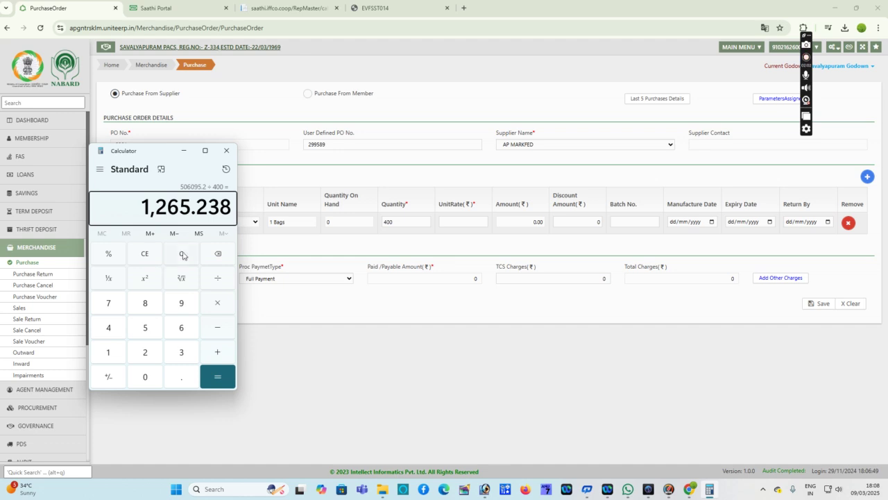
click(226, 150)
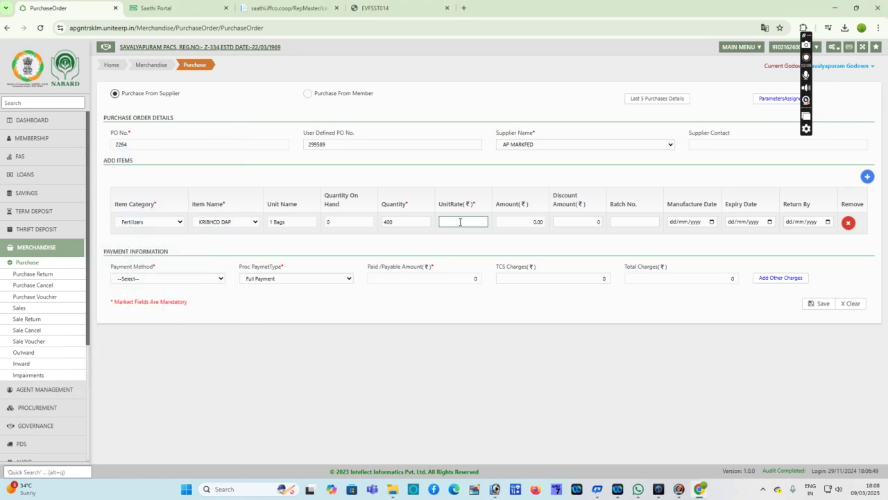
text(1265.23)
click(477, 240)
Set the item's manufacture date to 29/11/2024 and its expiry date to 29/11/2027.
click(673, 227)
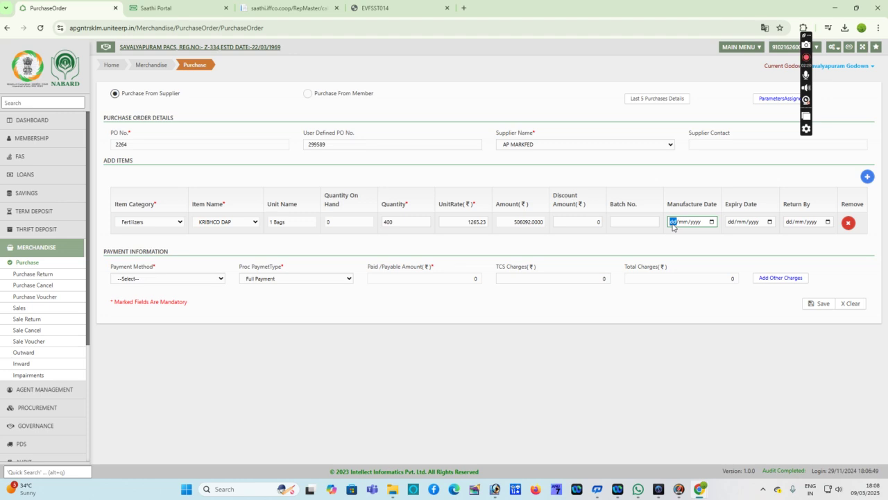
text(29/11/2024)
key(Tab)
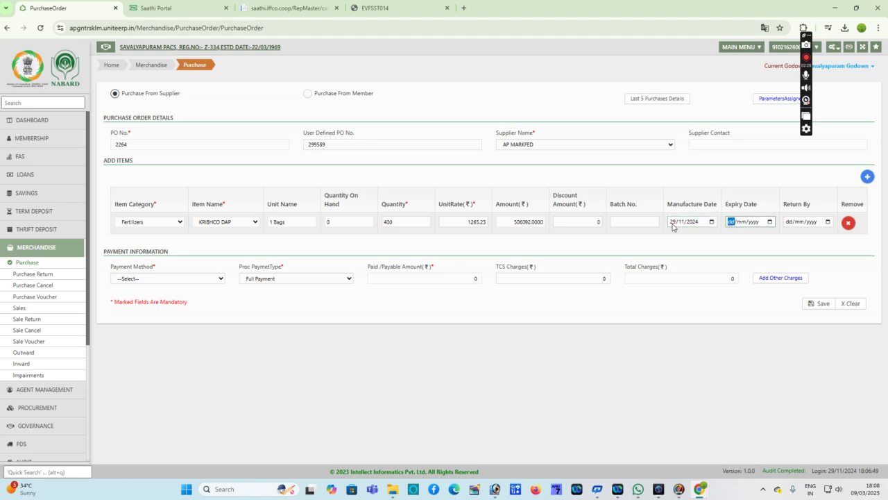
text(29)
text(029)
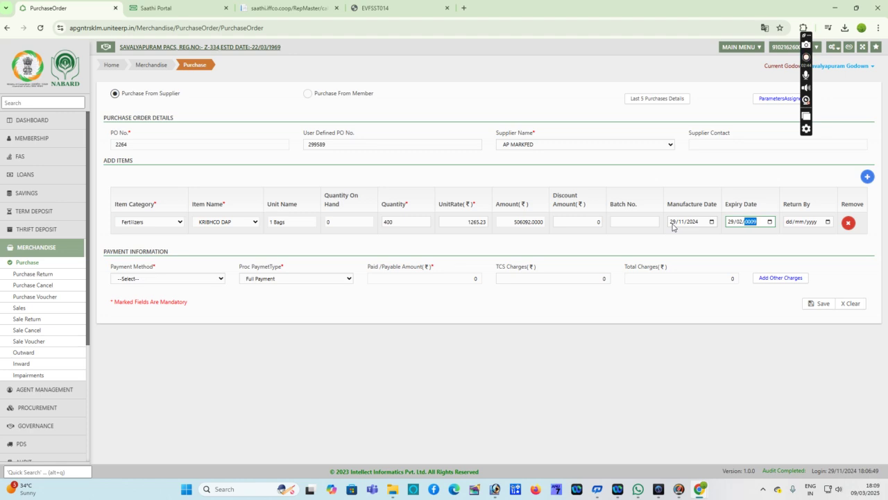
key(Left)
key(Left)
text(29/11/2027)
Set the payment method to Credit and save the purchase to bring up its confirmation summary.
click(201, 283)
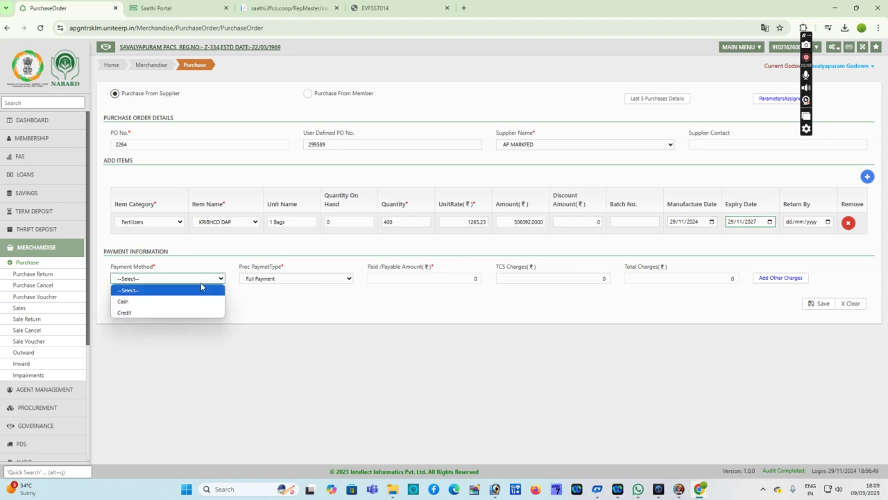
click(170, 313)
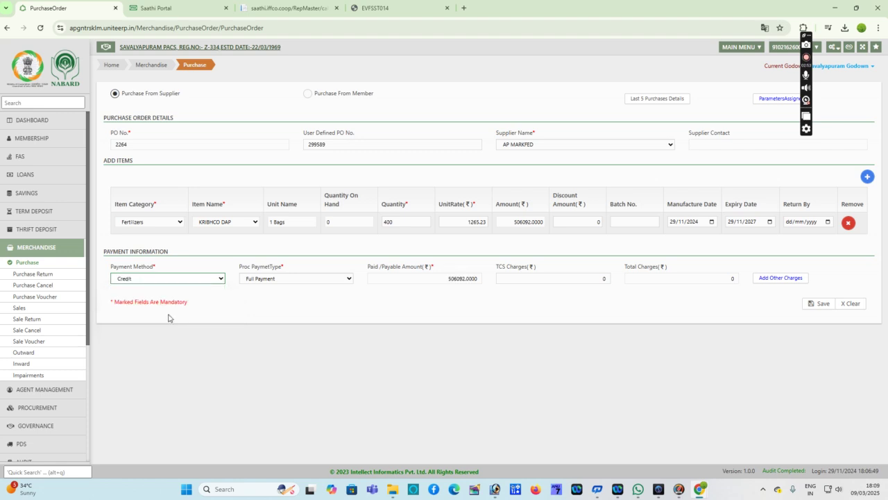
click(812, 305)
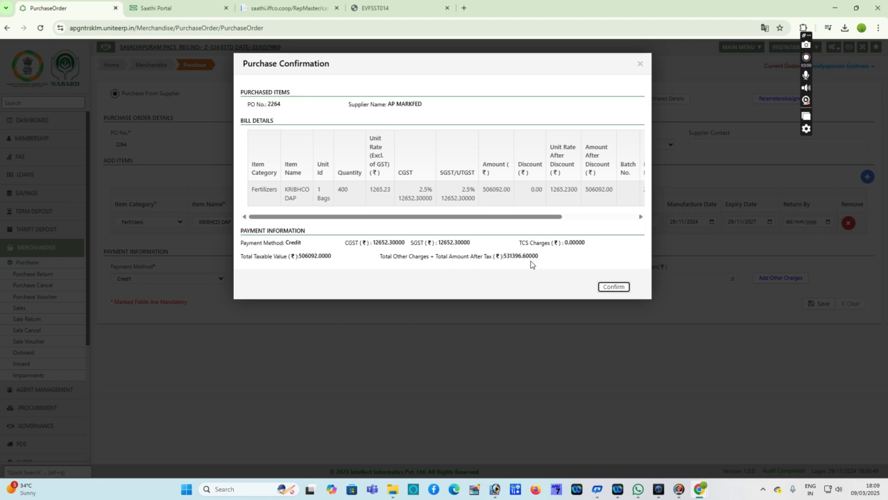
Subtract the confirmation total 531396.60 from 531399.96 in Calculator to find the invoice difference.
click(227, 489)
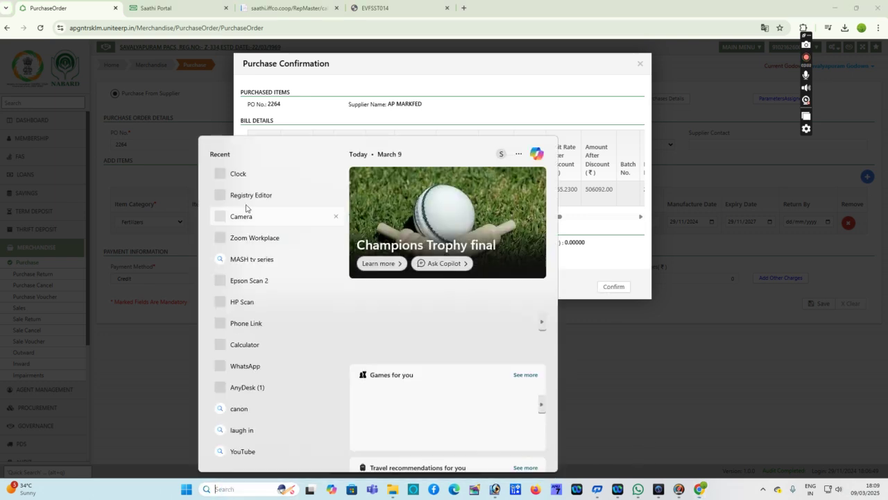
click(282, 344)
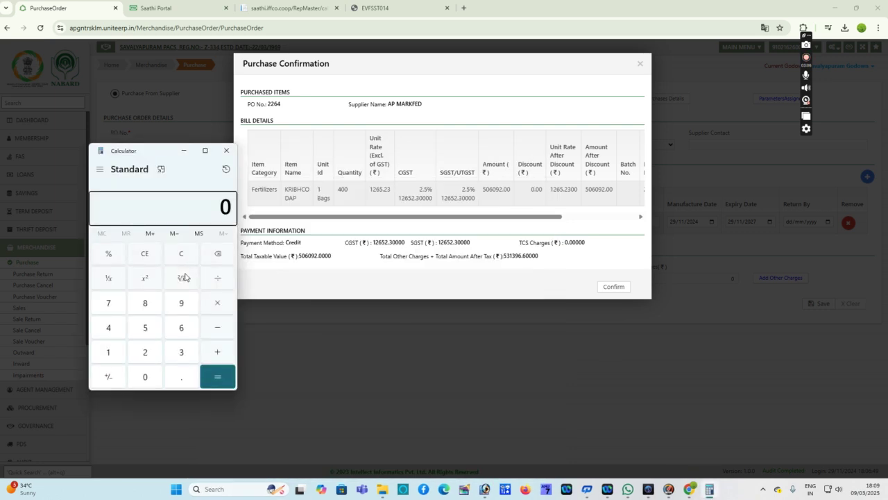
text(5)
text(3)
text(1)
text(3399.9)
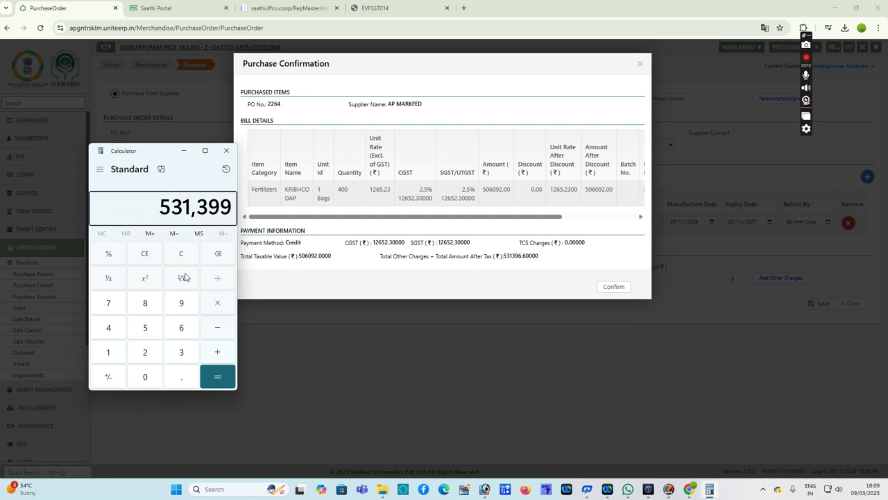
text(6)
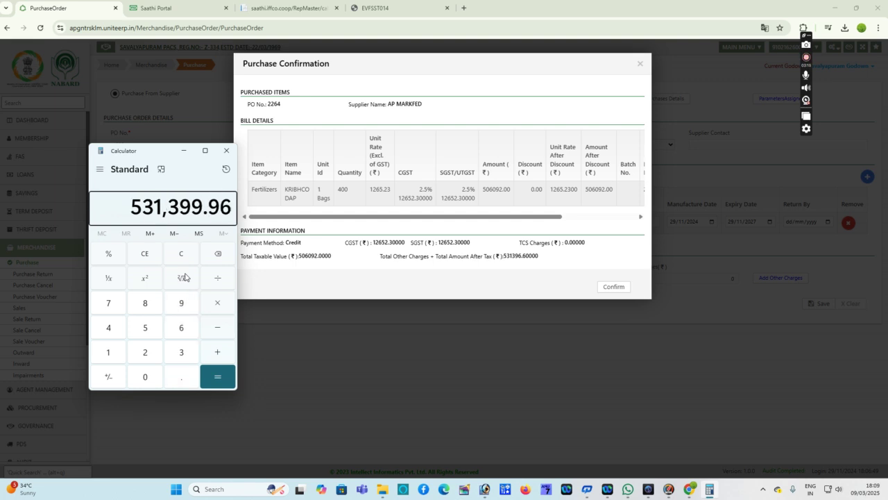
key(minus)
text(531)
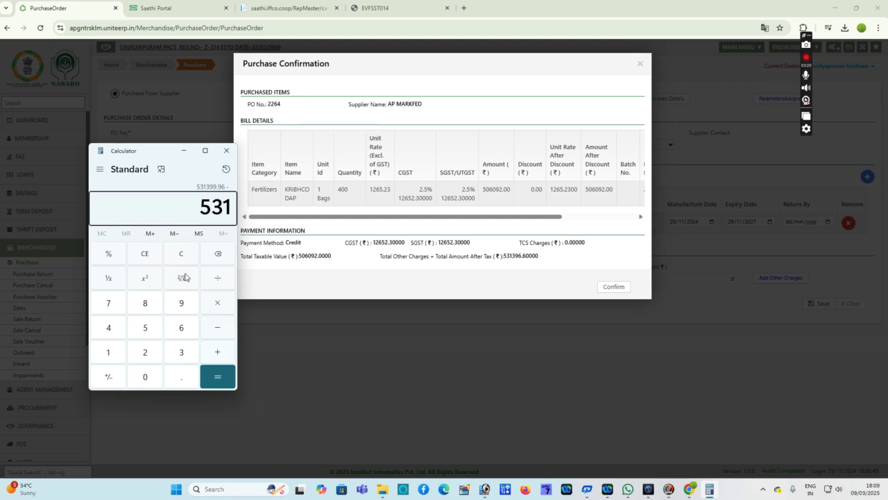
text(,396)
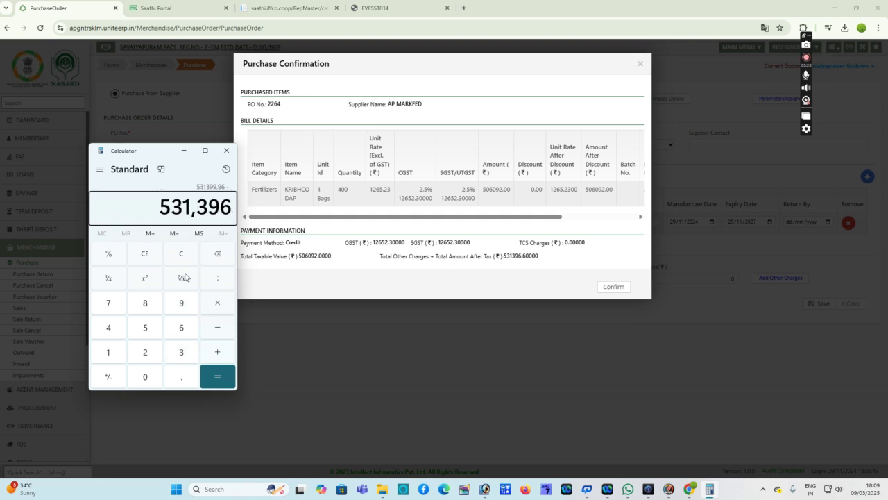
text(.60)
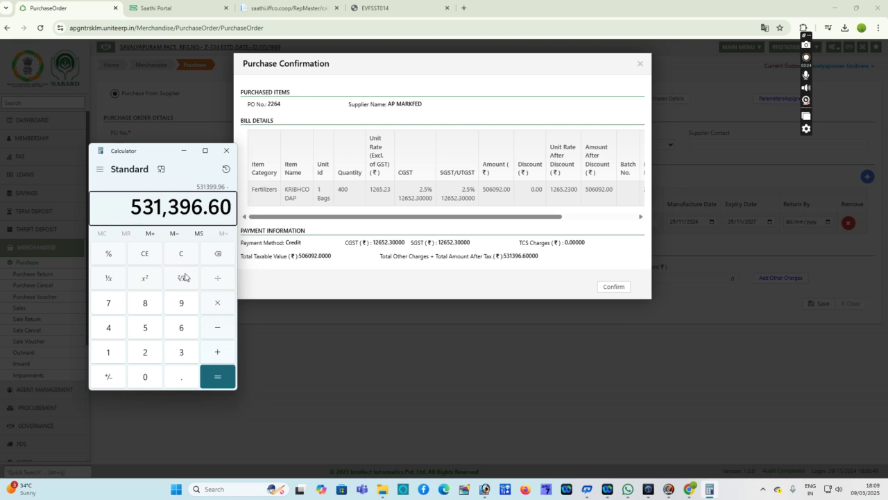
key(Return)
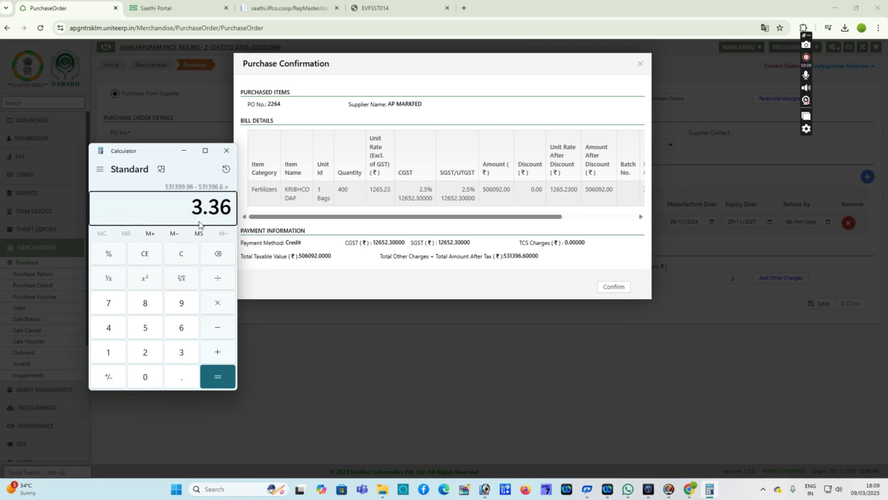
click(225, 151)
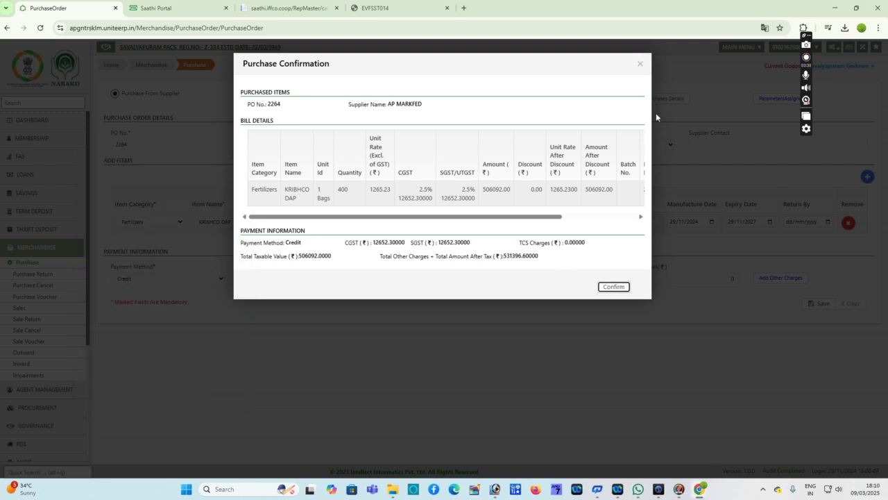
Leave the confirmation and add an other-charges row of type purchase invoice difference with the supplier invoice number as narration.
click(639, 65)
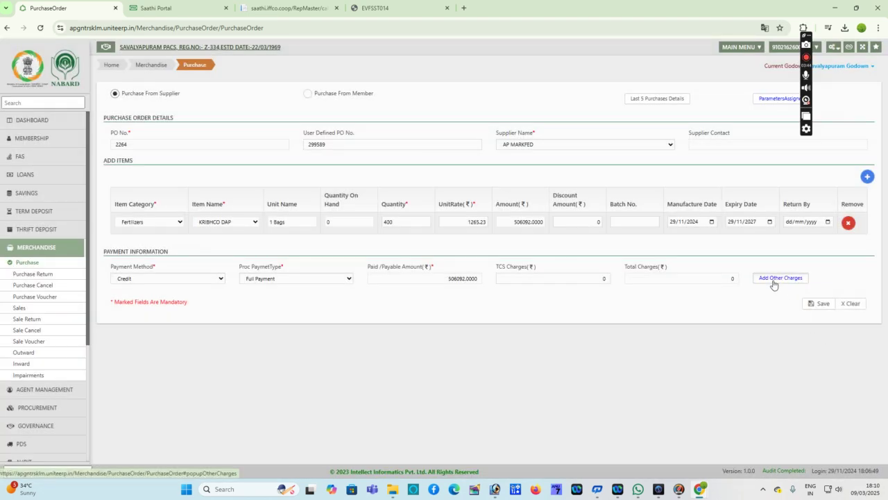
click(775, 281)
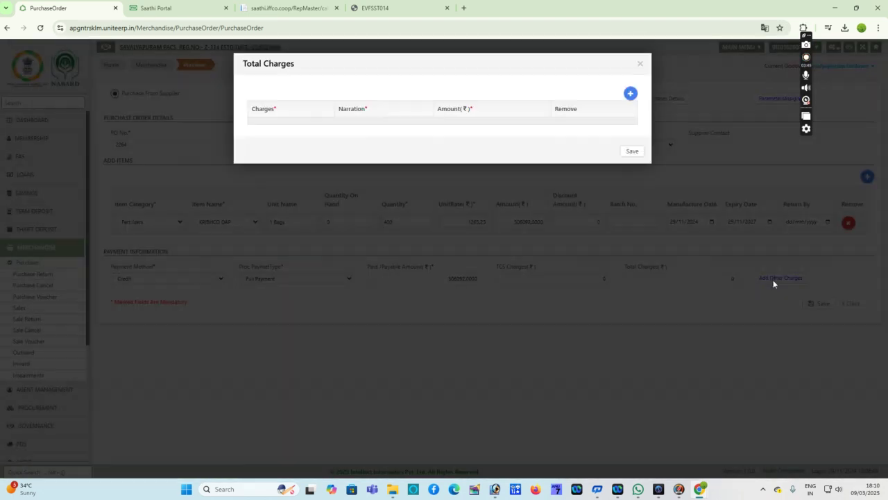
click(629, 94)
click(365, 127)
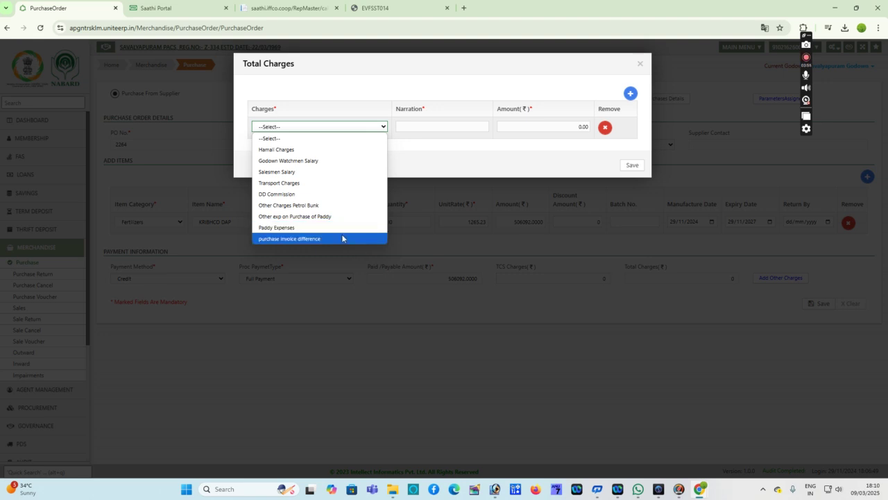
click(317, 239)
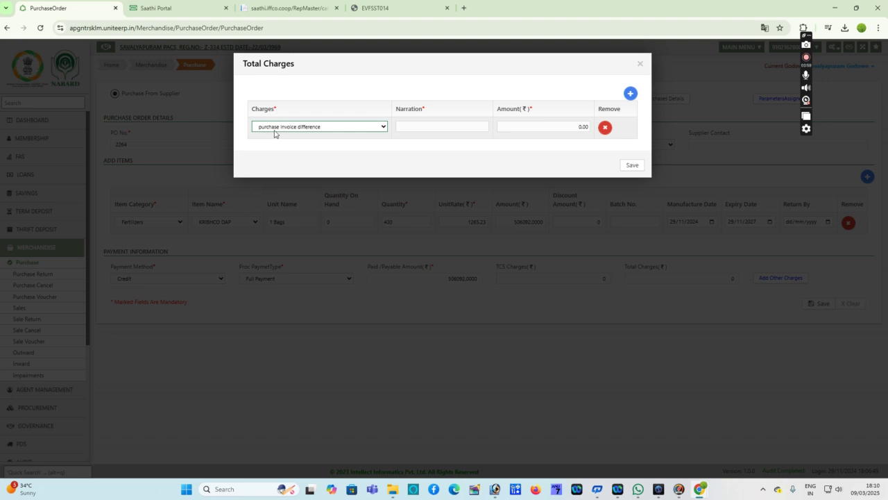
click(457, 129)
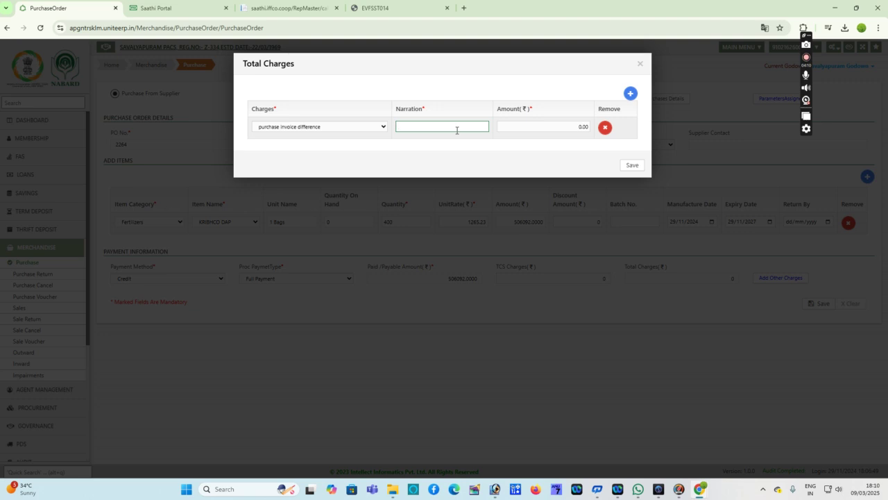
text(H)
key(BackSpace)
key(BackSpace)
text(Ft24-PLD-299589)
key(Tab)
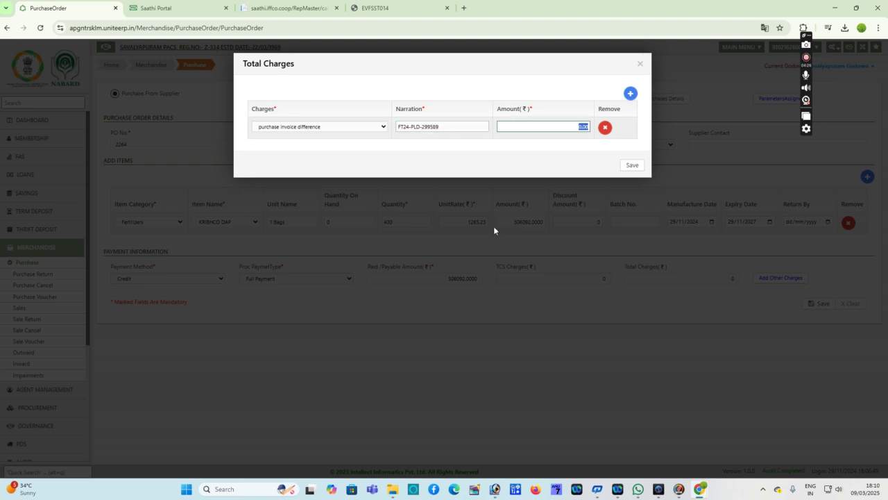
click(225, 489)
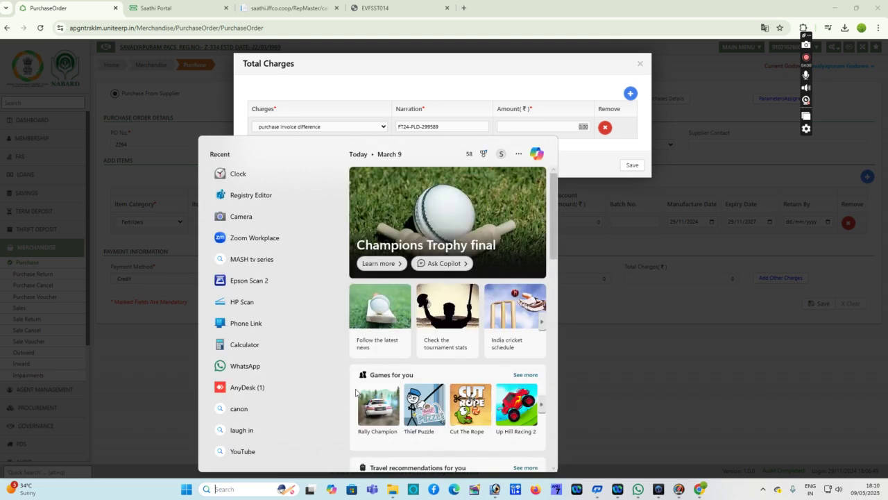
click(248, 342)
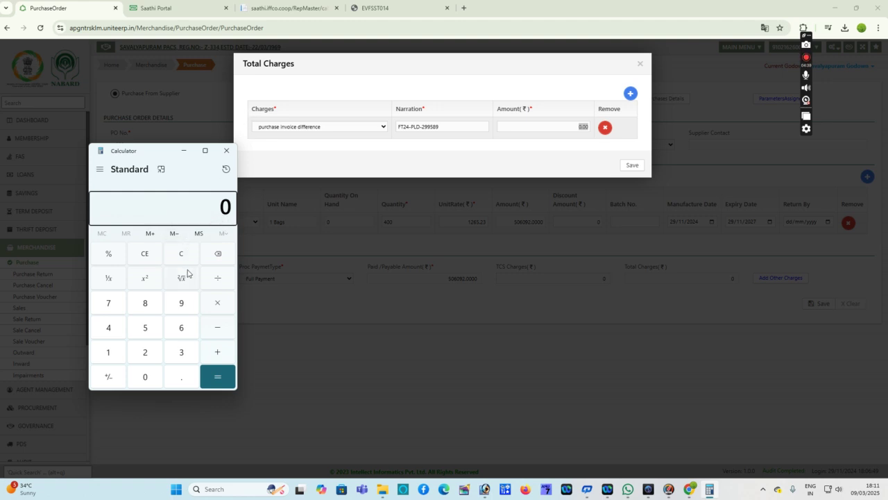
click(225, 151)
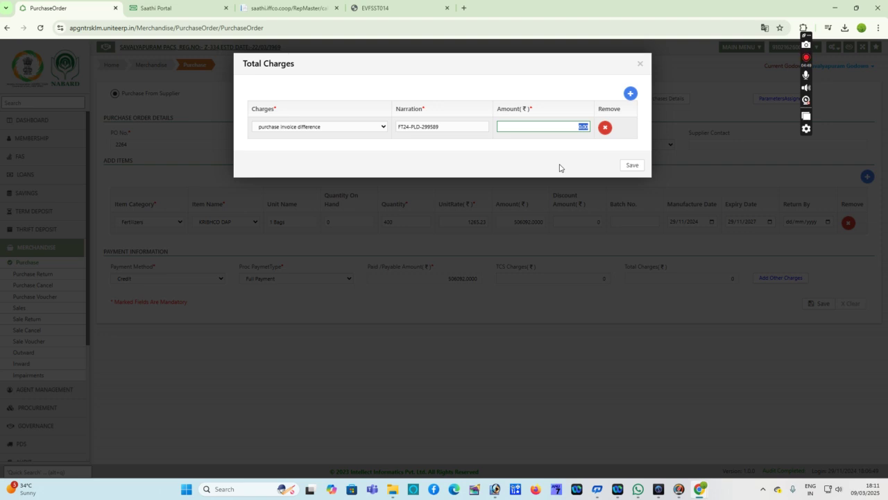
Set the purchase invoice difference amount to 3.20, save the charges and save the purchase to bring up its confirmation.
text(3.20)
click(629, 167)
click(821, 304)
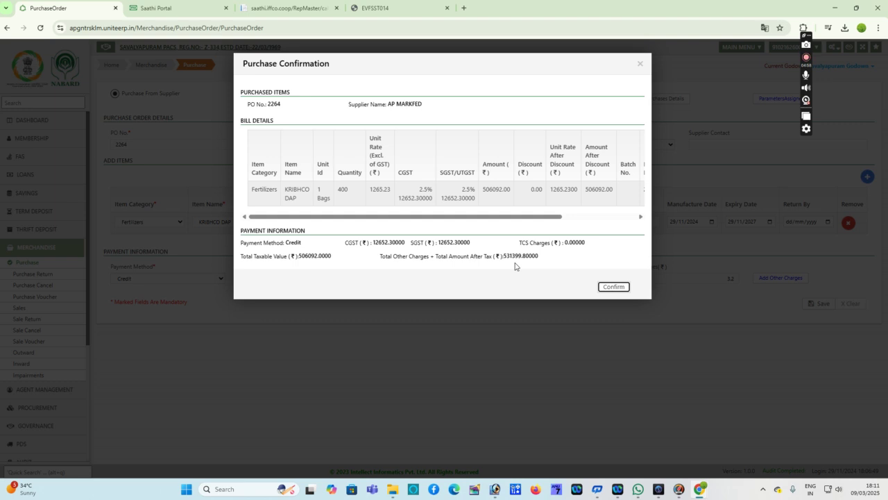
Subtract the updated confirmation total 531399.8 from 531399.96 in Calculator to check the remaining difference.
click(252, 488)
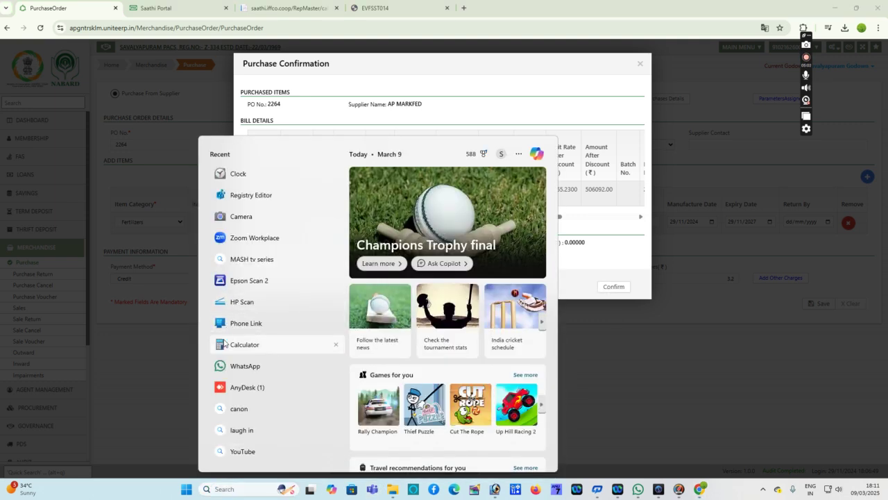
click(231, 342)
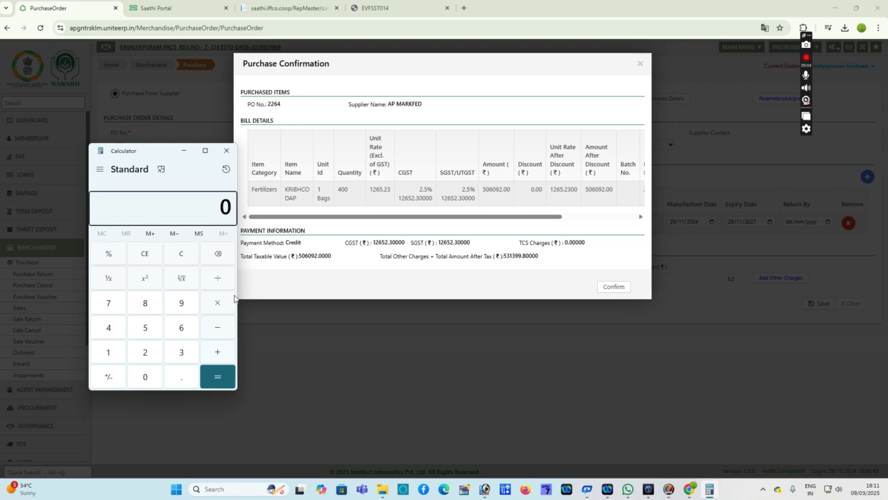
text(531,399.)
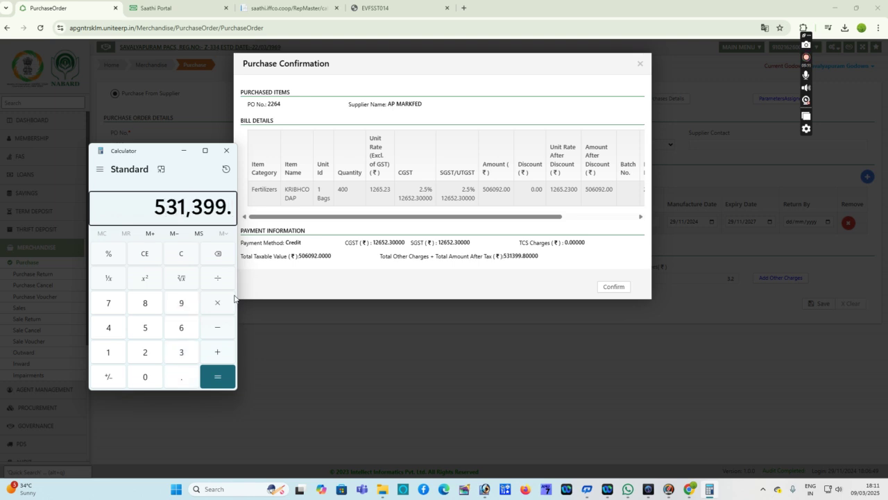
text(96)
key(minus)
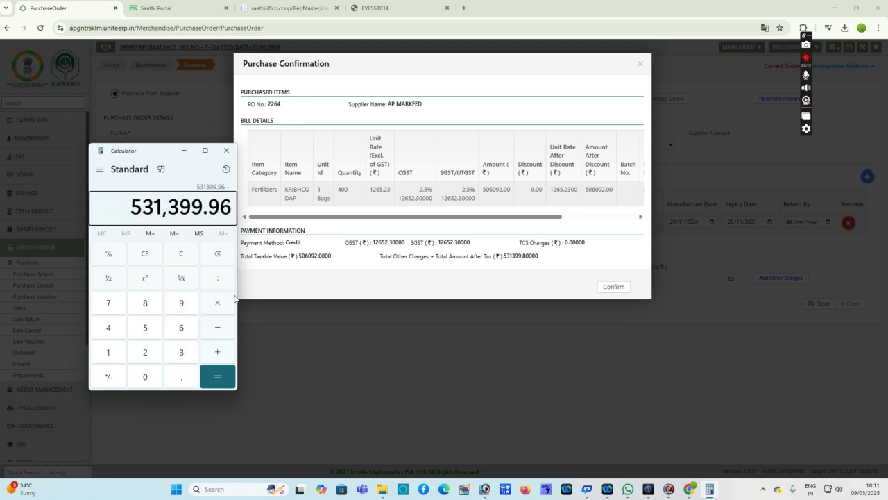
text(5313)
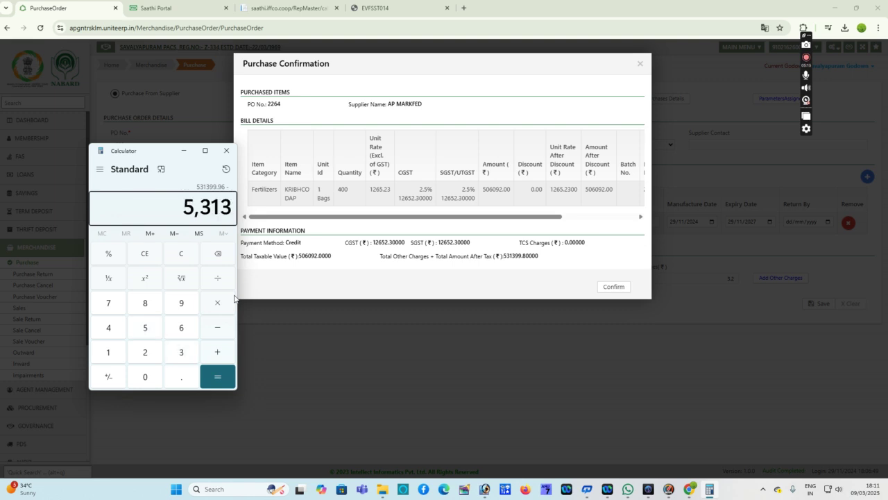
text(99.8)
key(Return)
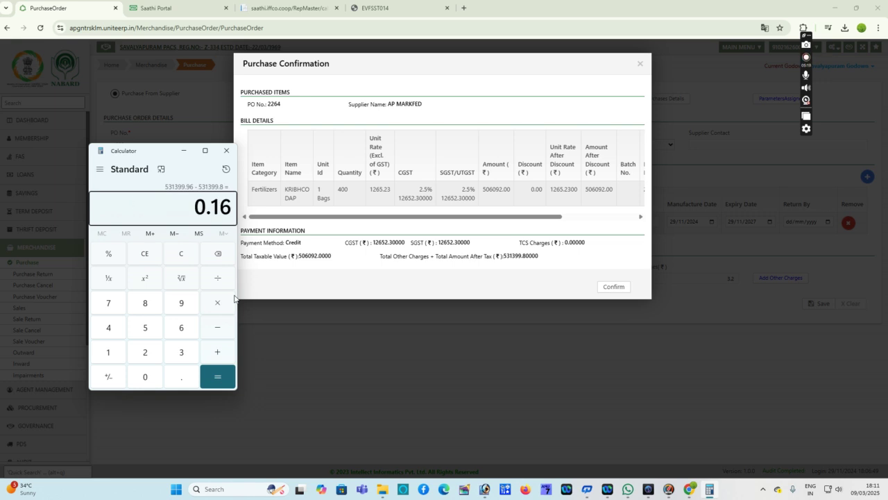
click(226, 150)
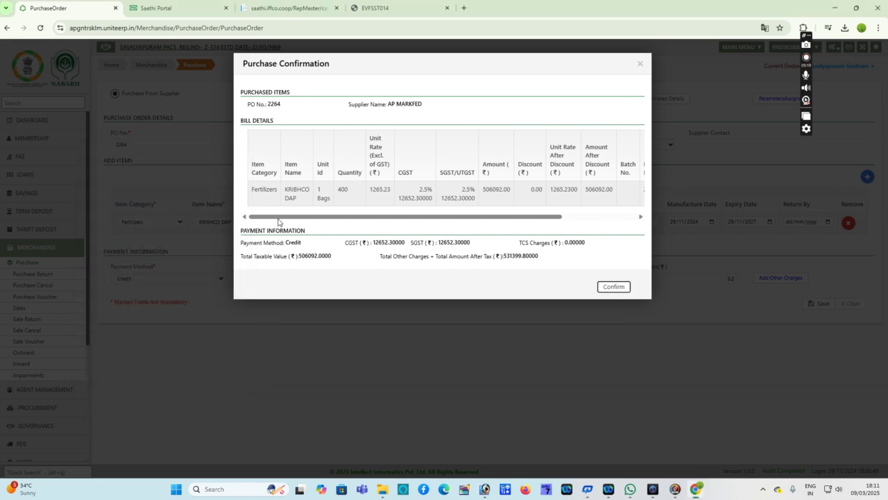
Return to the other charges, set the purchase invoice difference amount to 3.36 and save the charges.
click(639, 63)
click(789, 278)
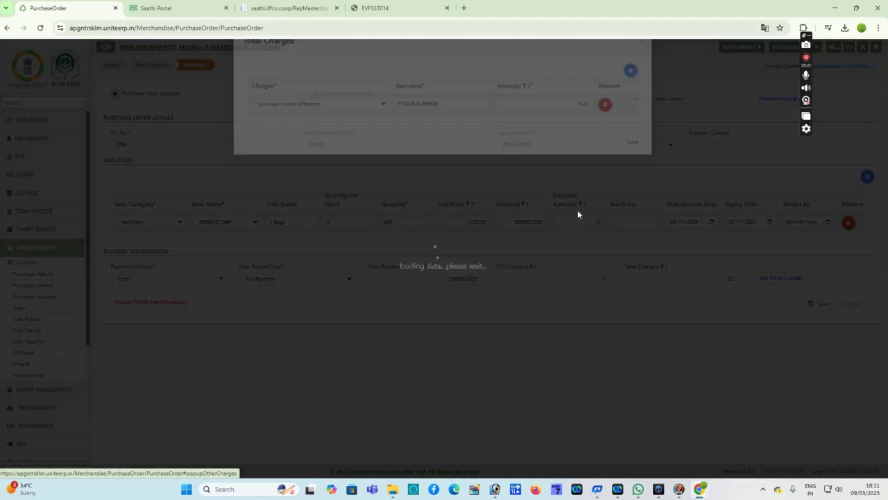
double_click(583, 126)
key(BackSpace)
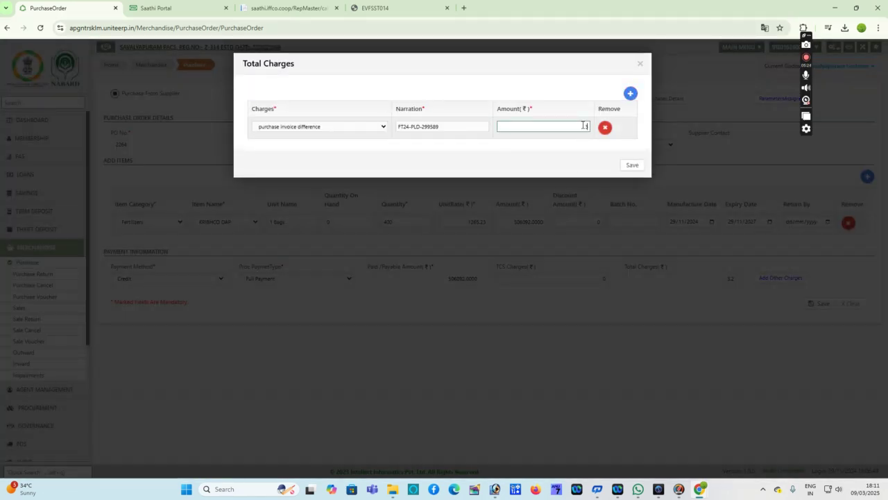
text(3.84)
click(631, 165)
Save and confirm the AP MARKFED purchase, then dismiss the popups that follow.
click(817, 303)
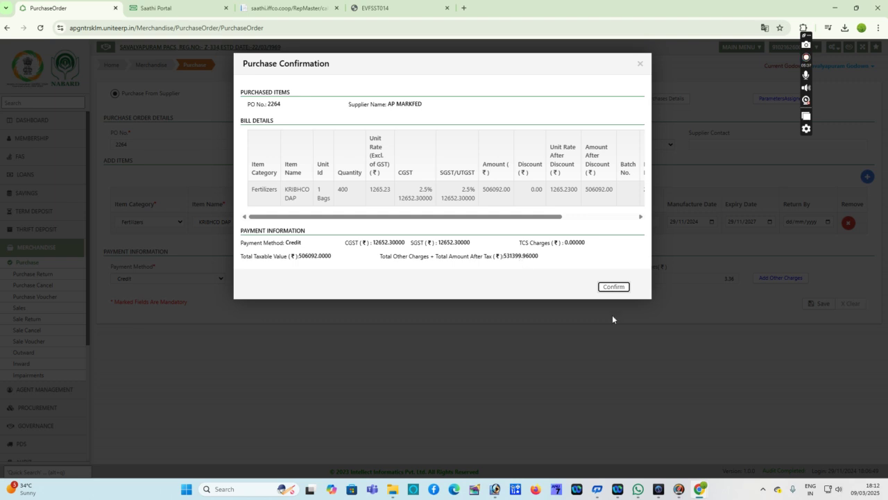
click(613, 287)
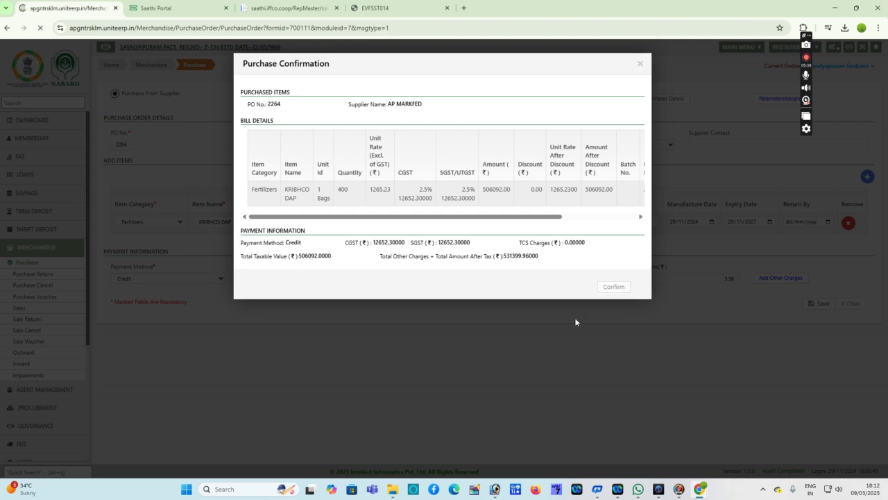
click(445, 197)
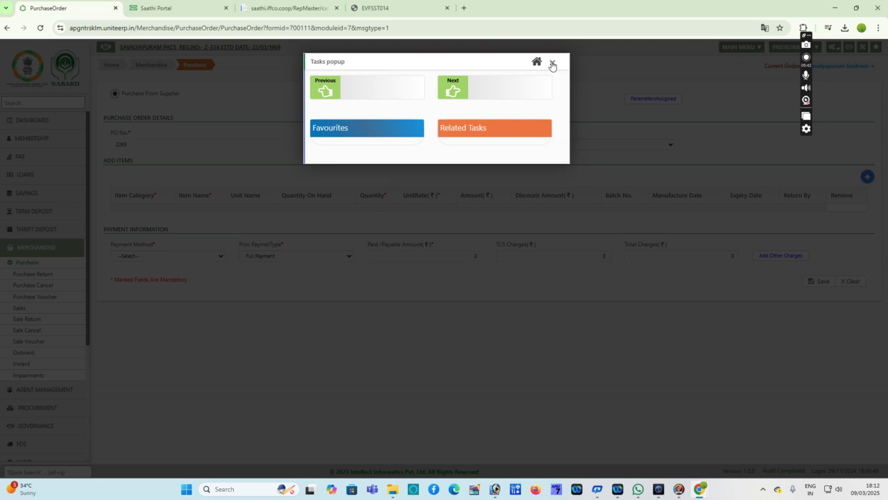
click(552, 64)
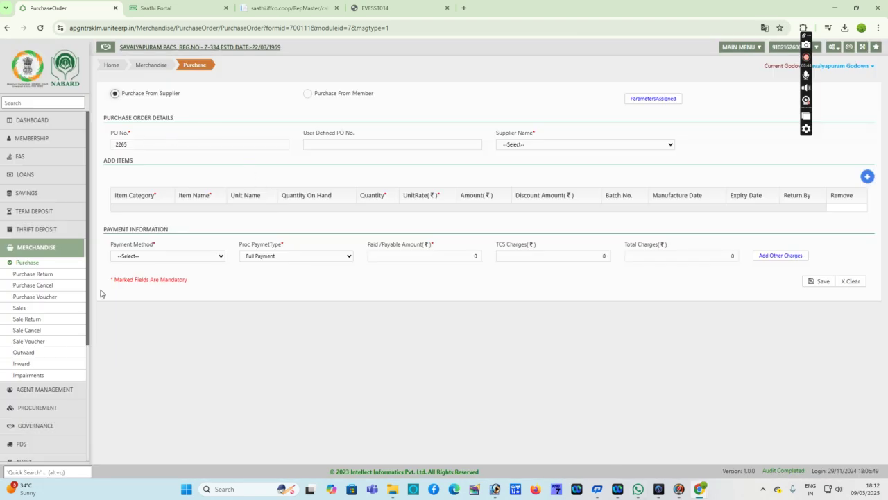
Open the merchandise purchase voucher form and set the godown to Savalyapuram Godown and the payment method to Credit.
click(147, 66)
click(212, 204)
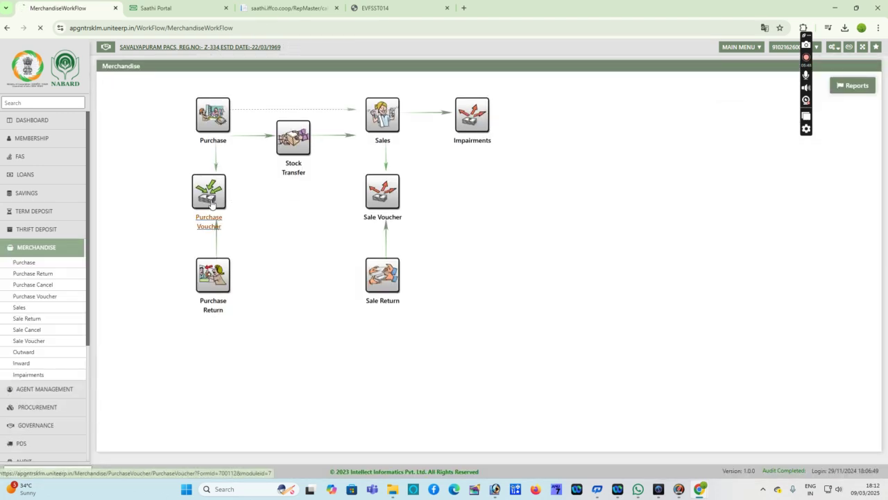
click(260, 127)
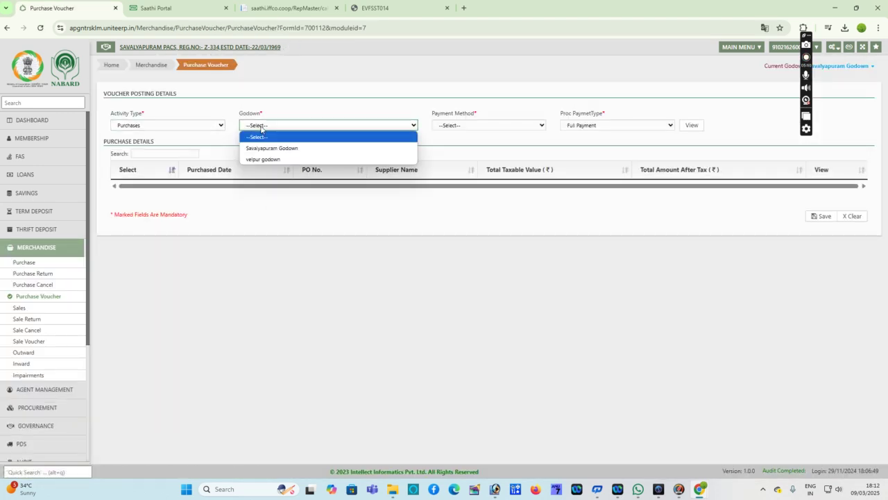
click(278, 148)
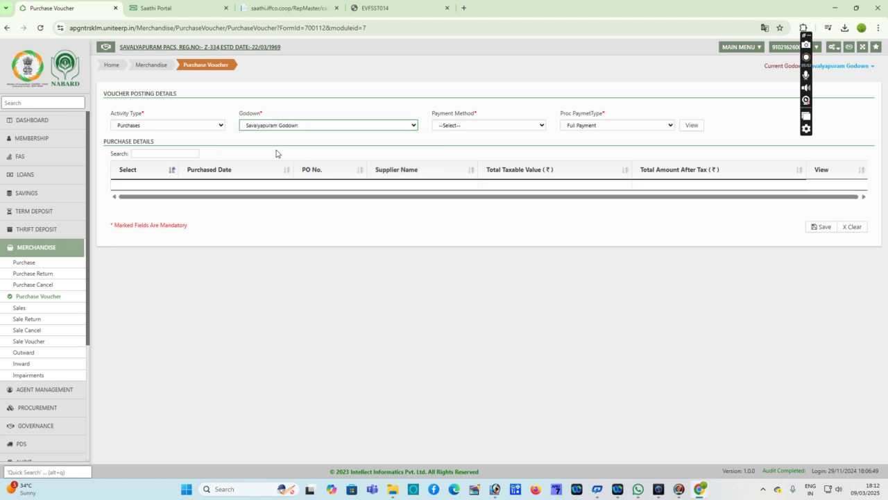
click(504, 126)
click(478, 164)
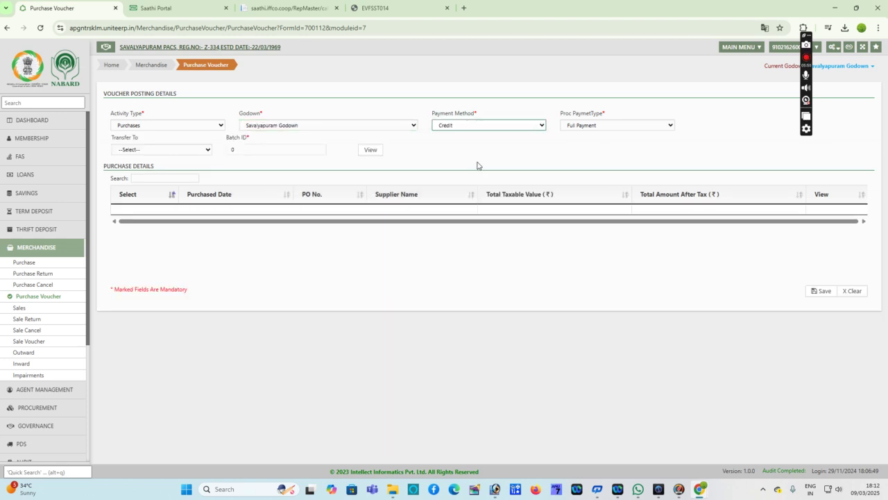
Set the voucher's transfer target to SundryHead, then list the purchases and select the AP MARKFED one.
click(159, 150)
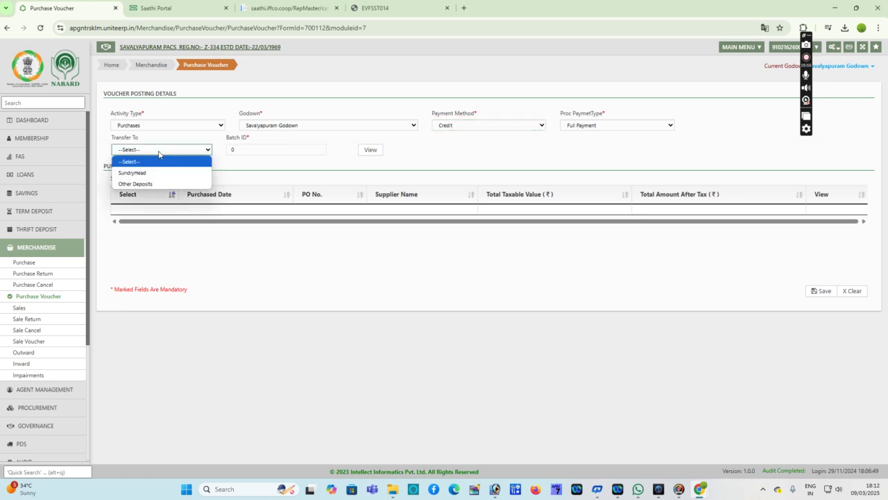
click(159, 173)
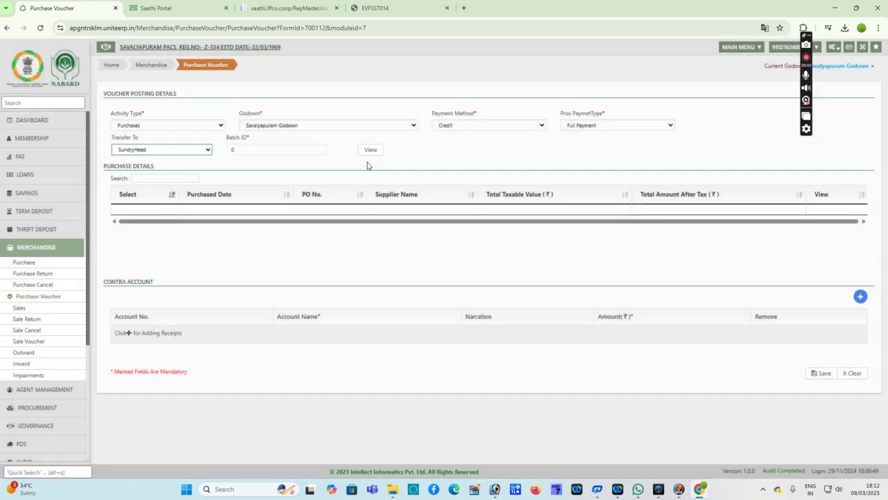
click(371, 150)
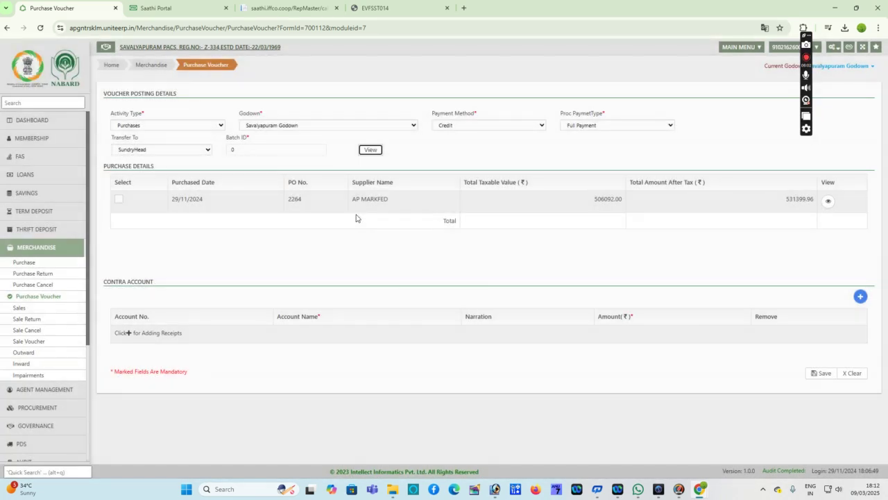
click(119, 199)
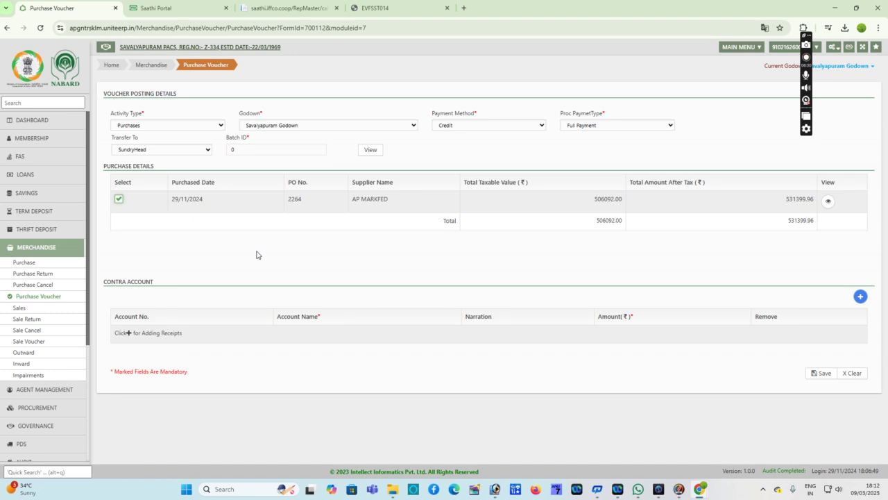
click(860, 298)
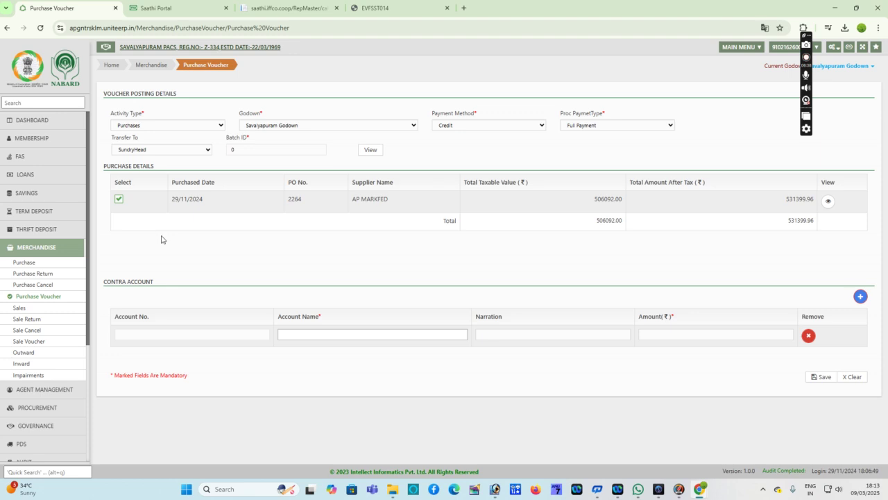
click(118, 200)
click(117, 201)
click(809, 336)
click(434, 268)
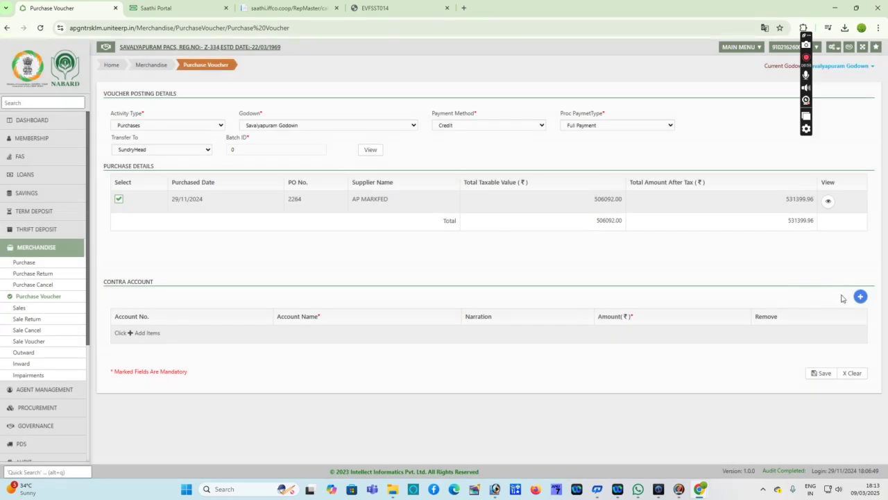
Add a contra account row for the first AP markfed account under Sundry Creditors(Annexure-IV) with an amount of 531399.96.
click(862, 297)
click(378, 334)
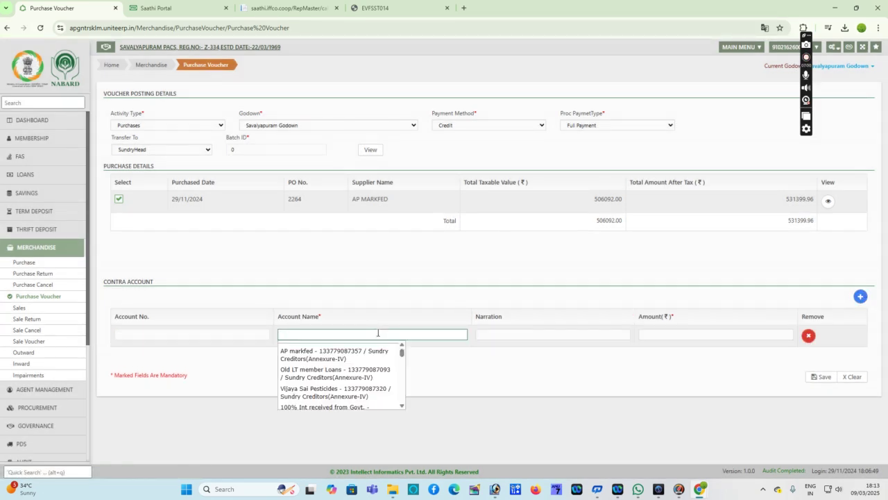
text(AP)
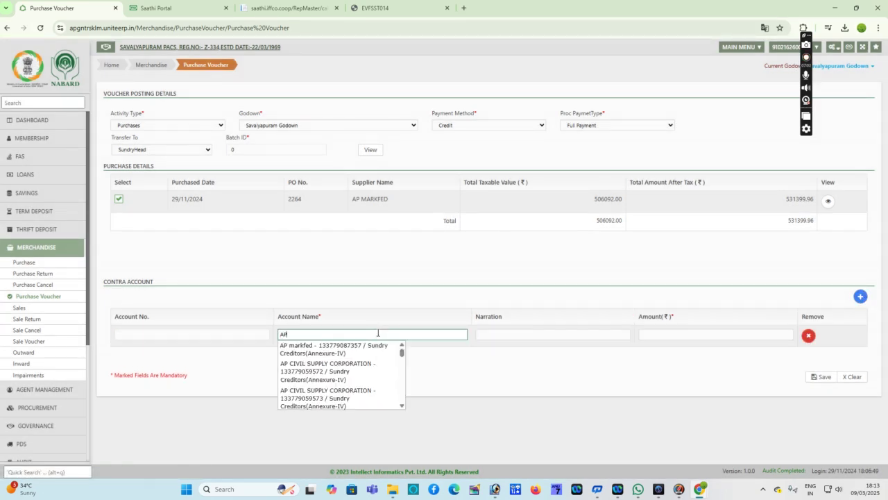
click(362, 350)
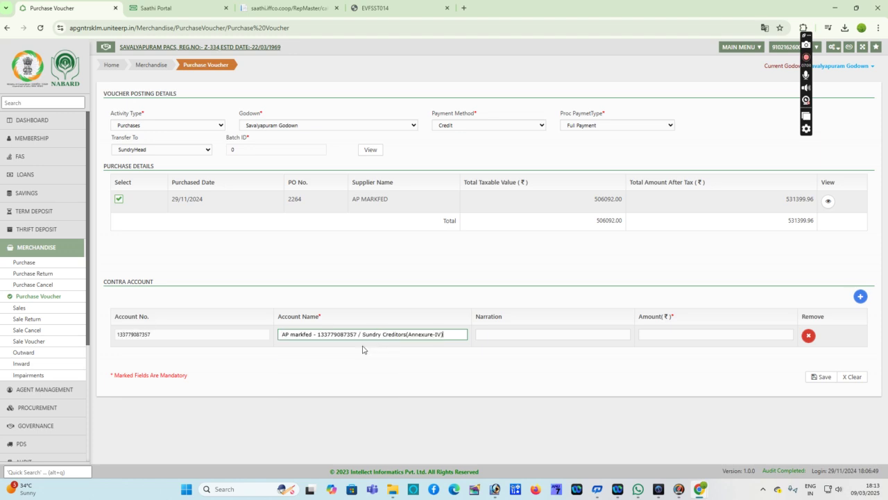
click(658, 334)
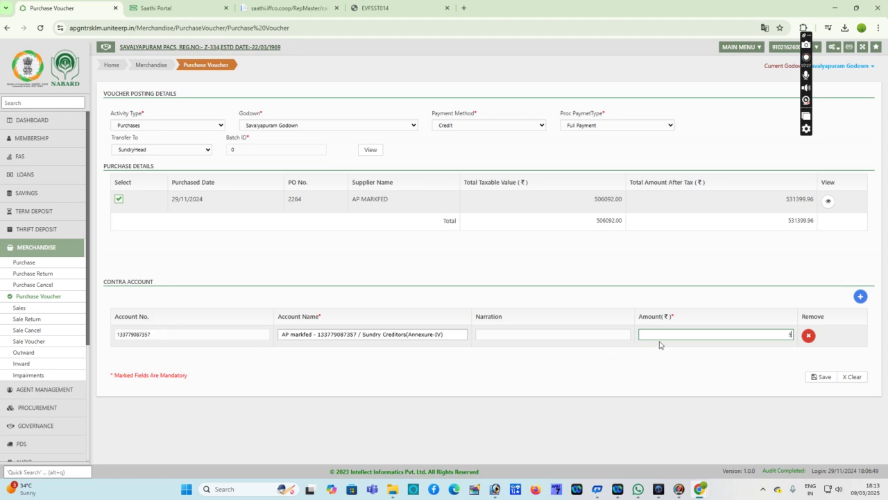
text(399.963)
key(BackSpace)
click(758, 367)
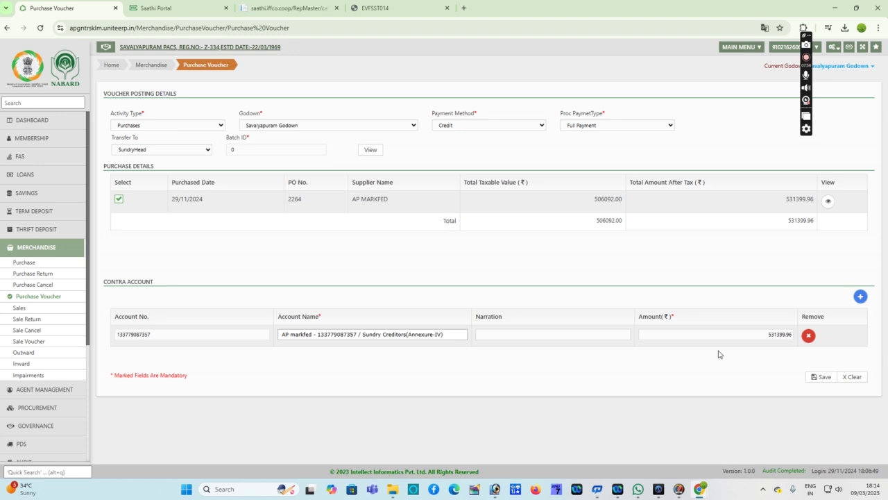
Save the purchase voucher and dismiss the success message and tasks popup.
click(808, 378)
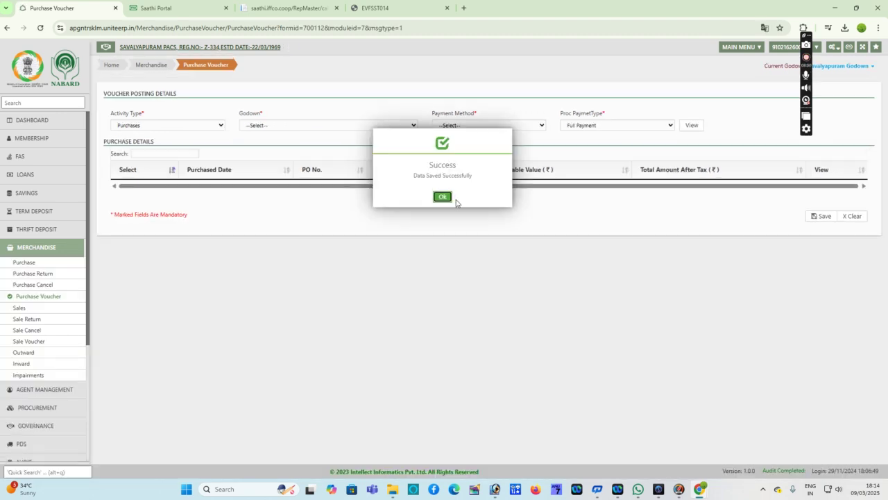
click(441, 198)
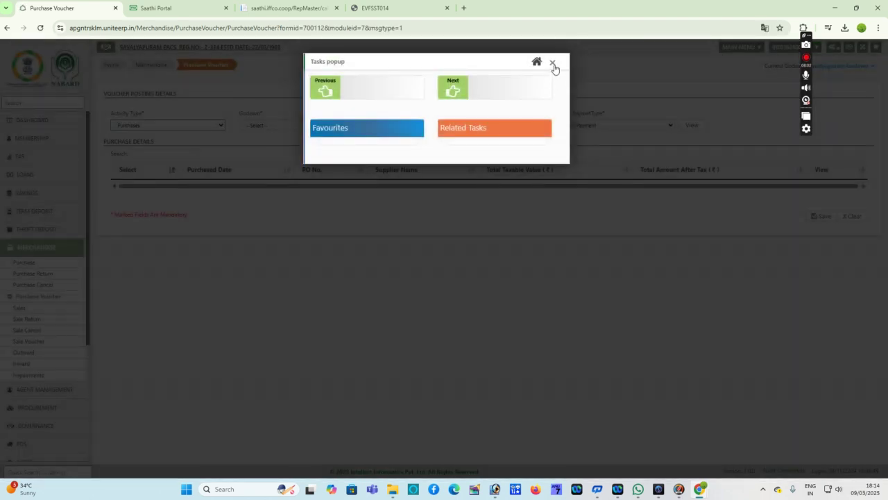
click(554, 68)
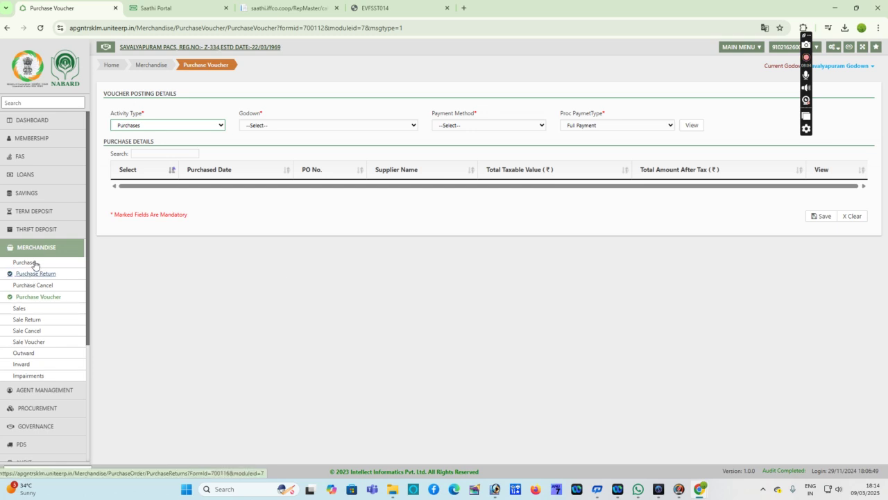
Open Pass Voucher in FAS, list the vouchers, check the purchase voucher's debit and credit details and post it.
click(39, 161)
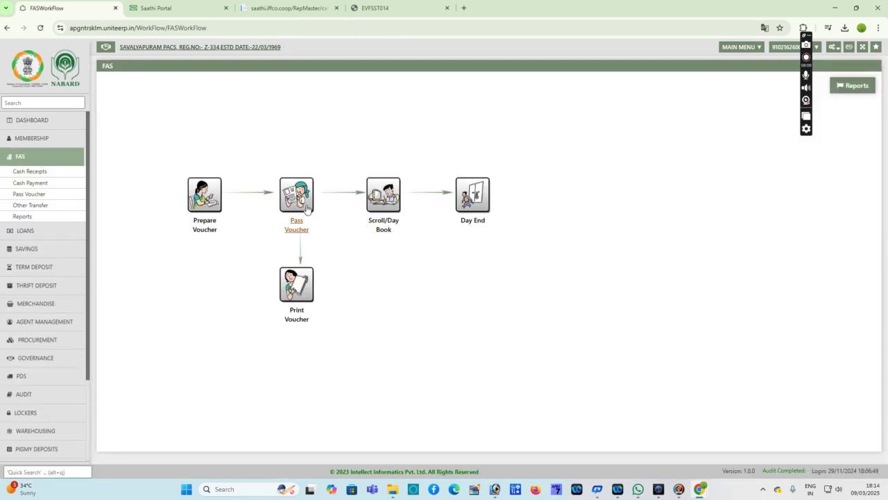
click(305, 208)
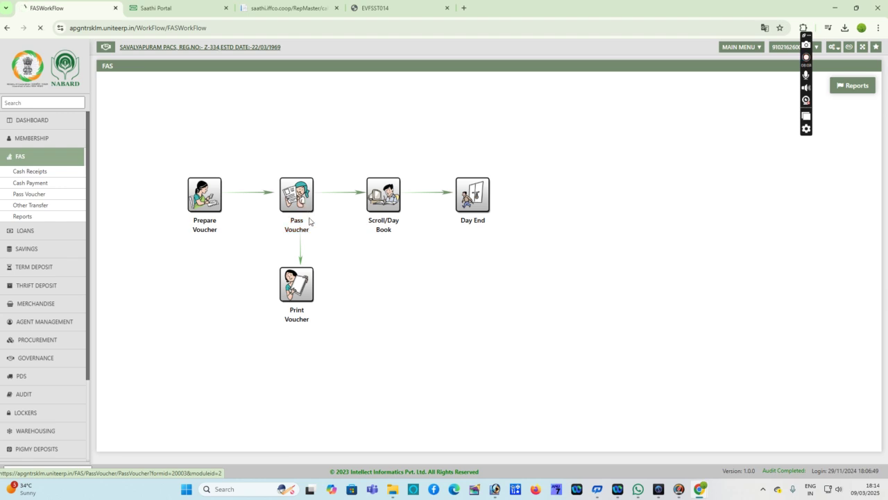
click(504, 115)
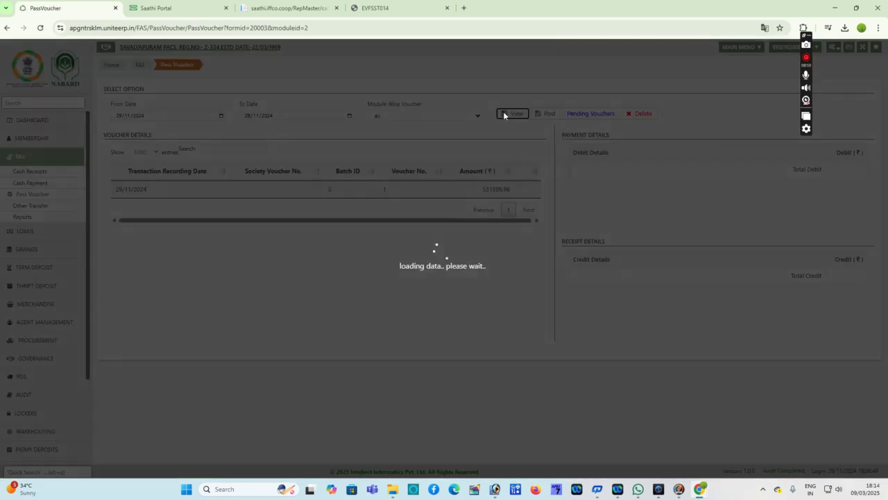
click(523, 189)
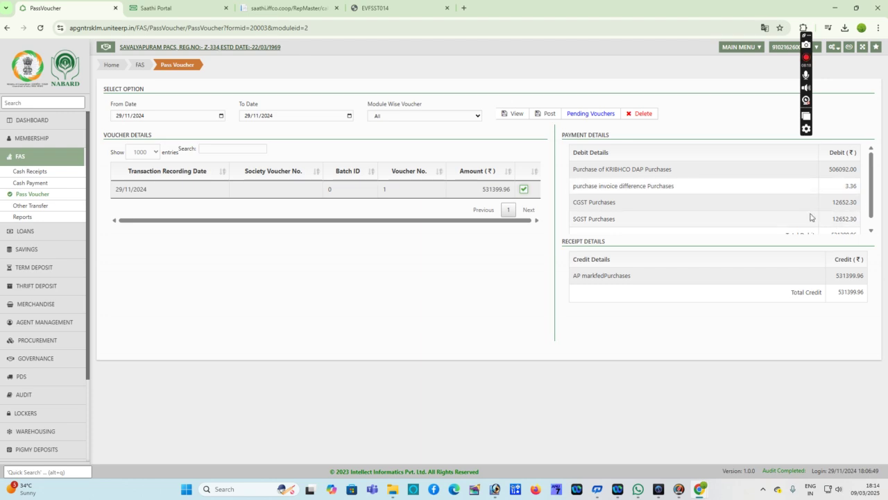
scroll(811, 217, down, 1)
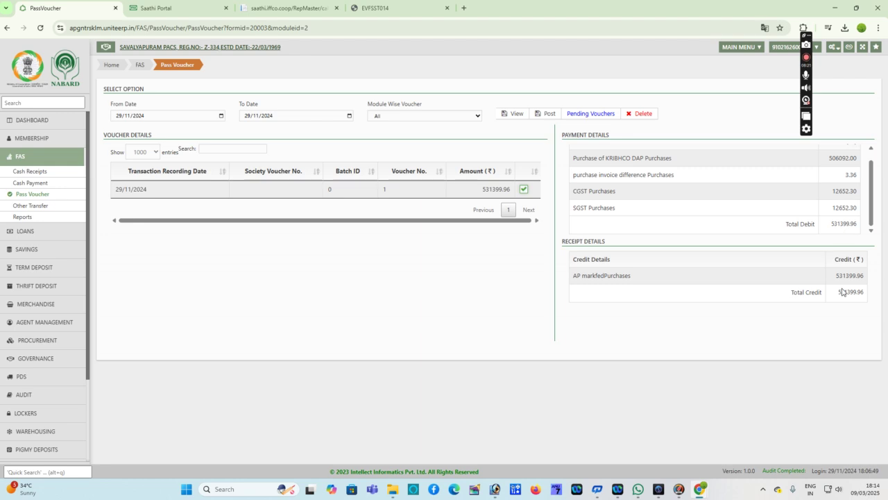
click(546, 113)
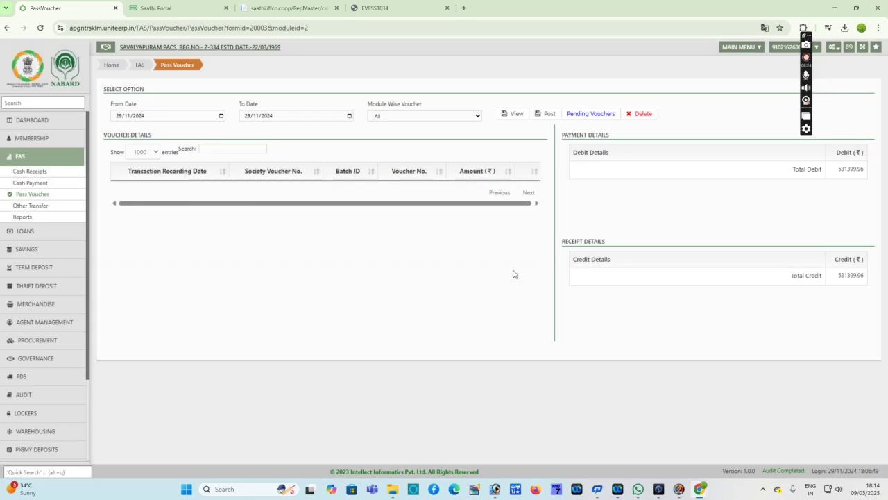
Generate the FAS Sundry Creditors Ledger for AP markfed, review its entries and return to the report form.
click(35, 159)
click(853, 87)
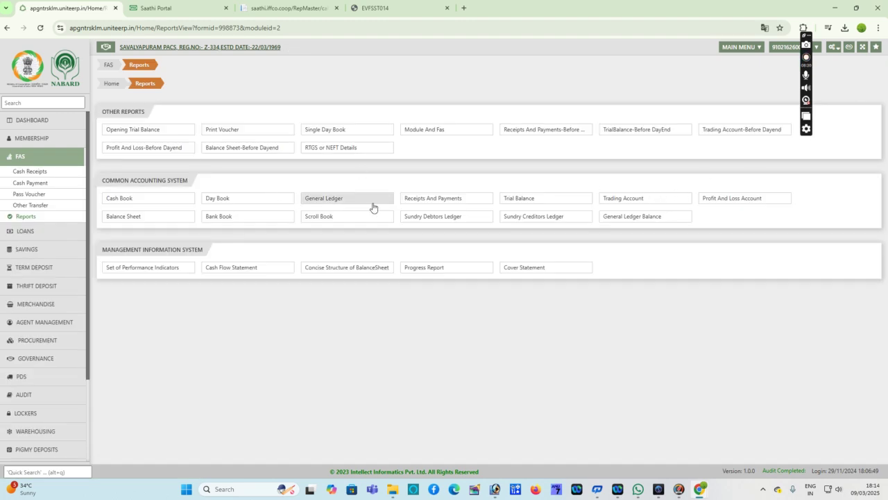
click(537, 221)
click(162, 114)
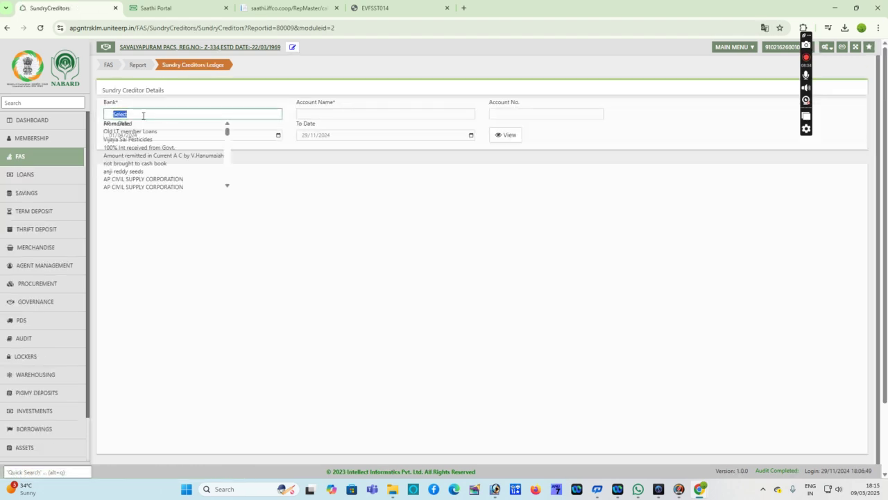
text(AP)
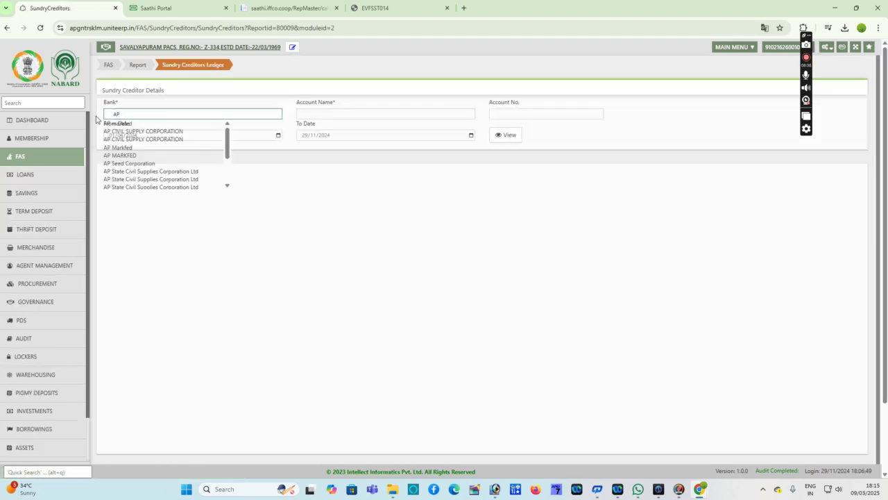
text( M)
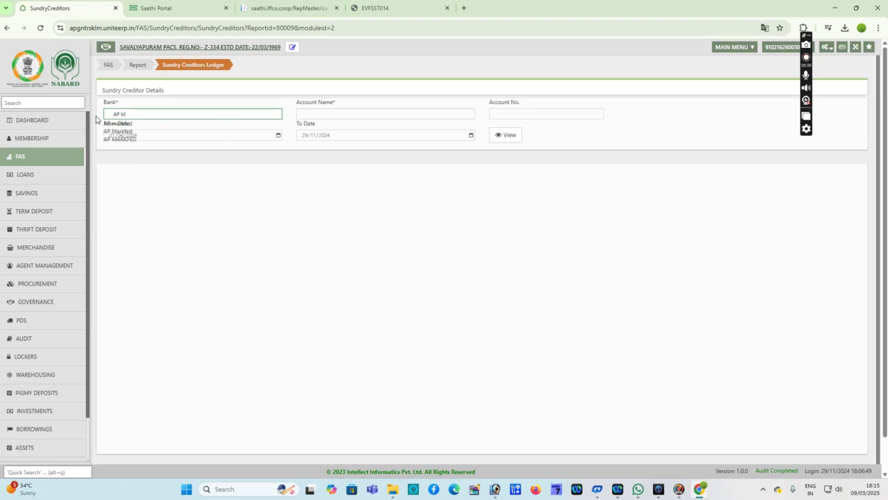
click(139, 124)
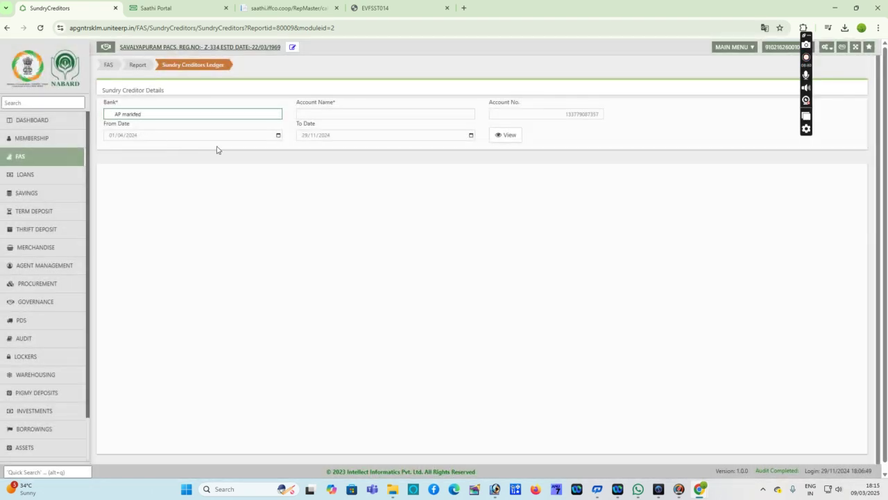
click(501, 142)
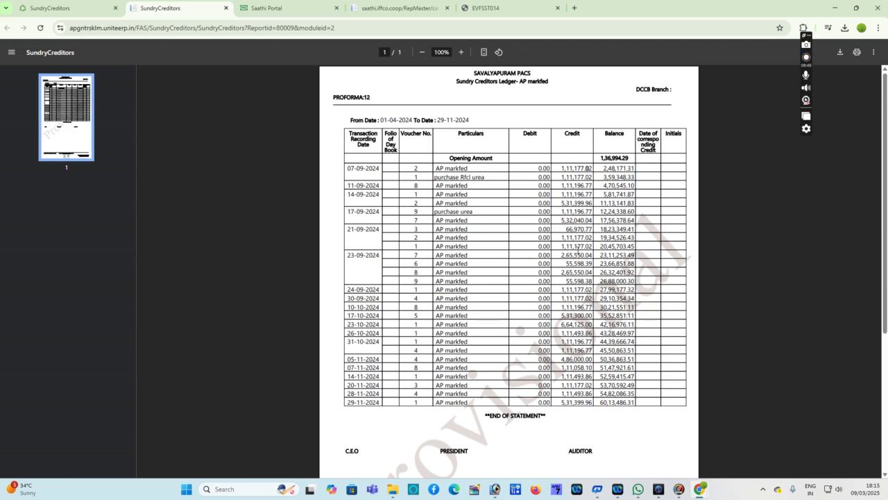
scroll(578, 251, down, 3)
scroll(586, 167, up, 3)
scroll(602, 298, down, 3)
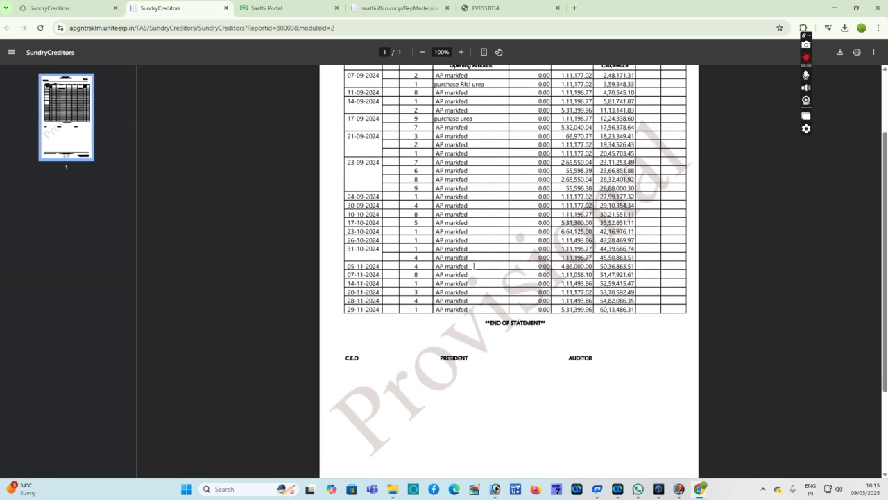
click(63, 8)
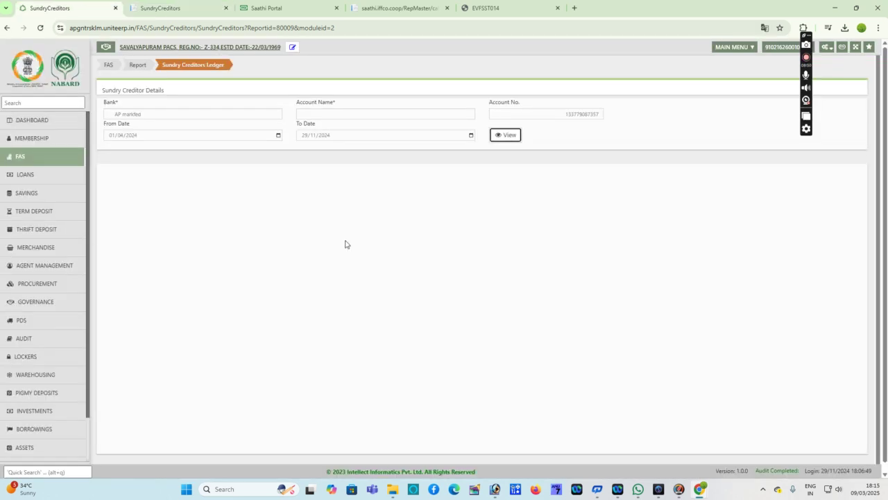